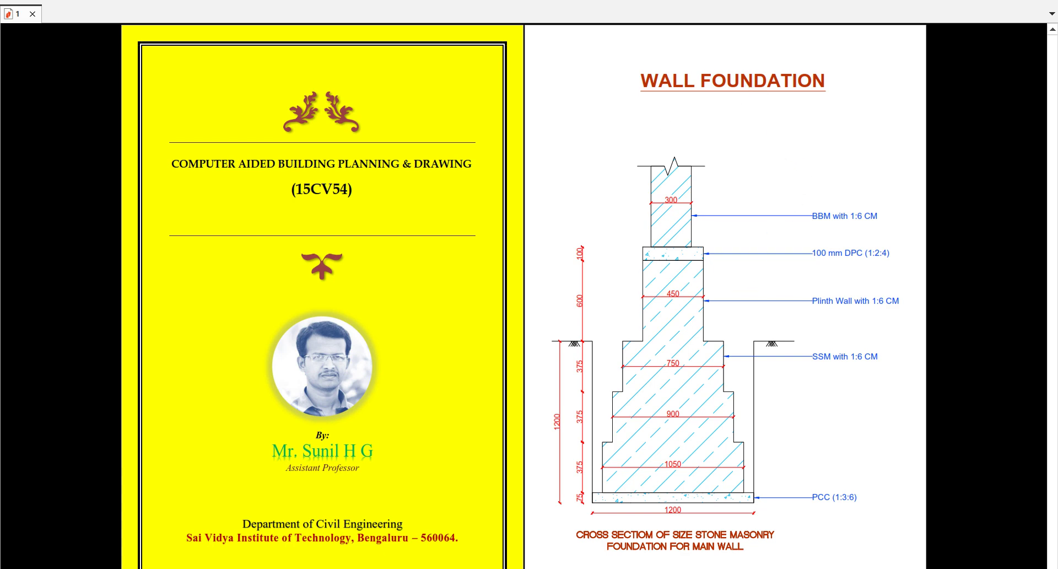
- Switch from the PDF viewer to AutoCAD Architecture showing 1 Main Wall Foundation.dwg
key(super)
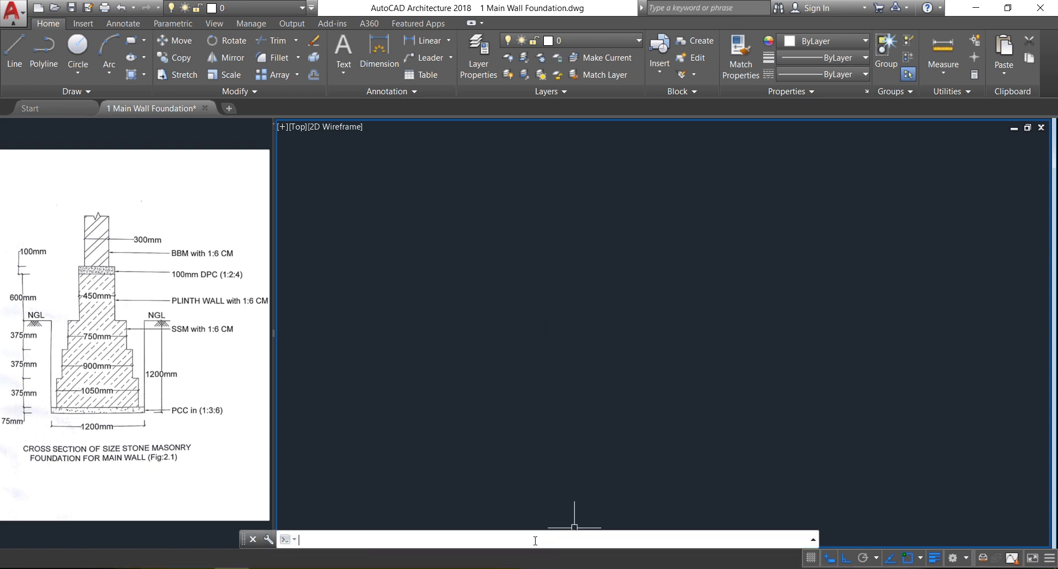
- Set Drawing Units (UN) to Decimal with 0.00 precision and Millimeters insertion scale
text(un)
key(Return)
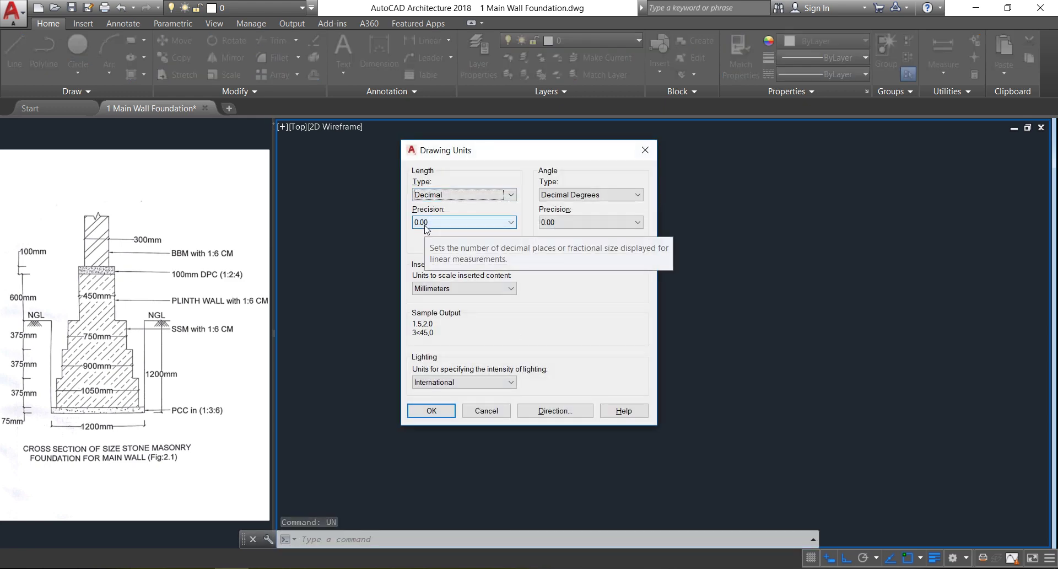
click(432, 288)
click(433, 295)
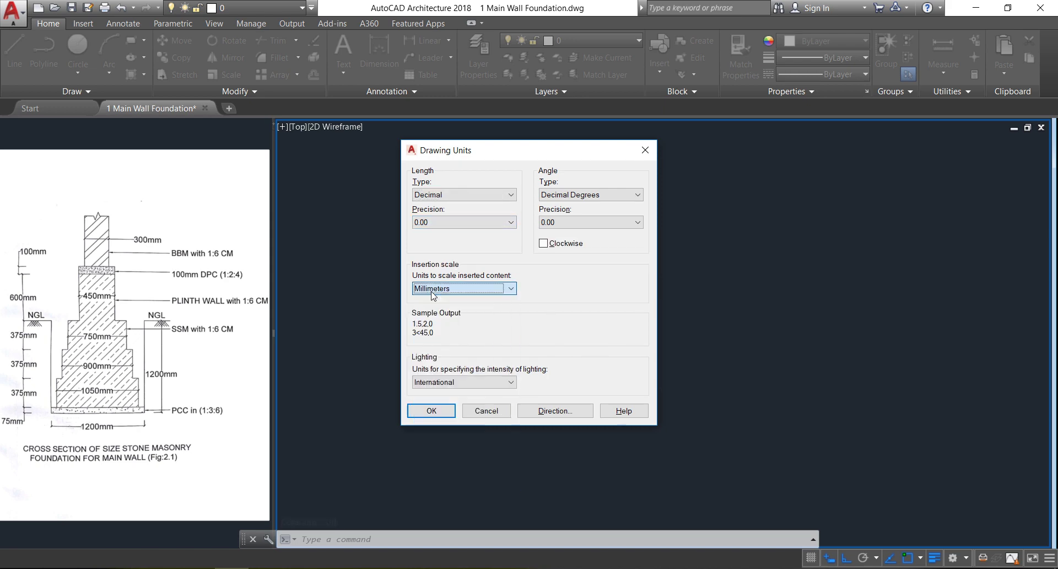
click(421, 411)
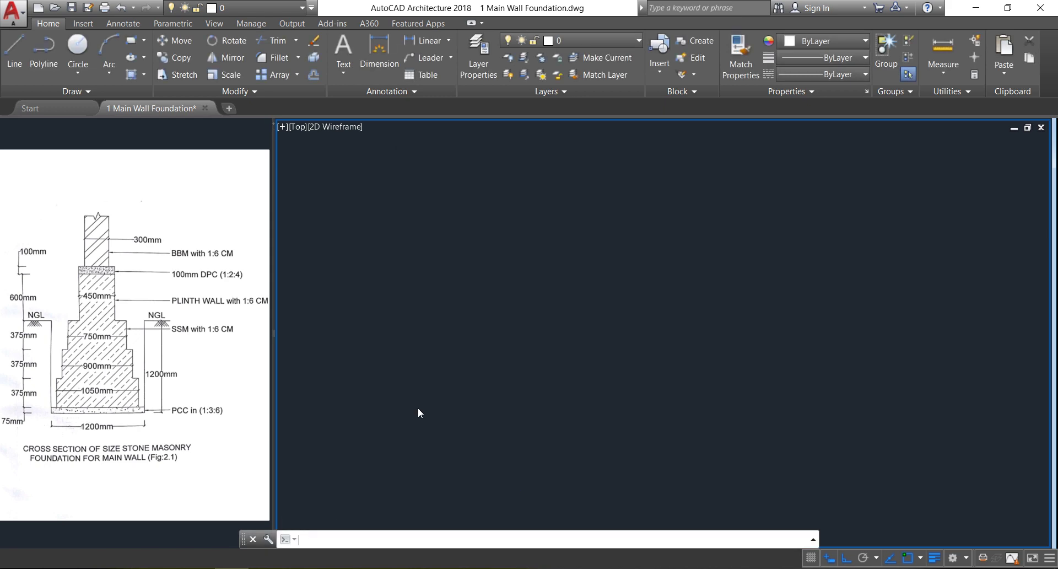
click(485, 310)
click(540, 361)
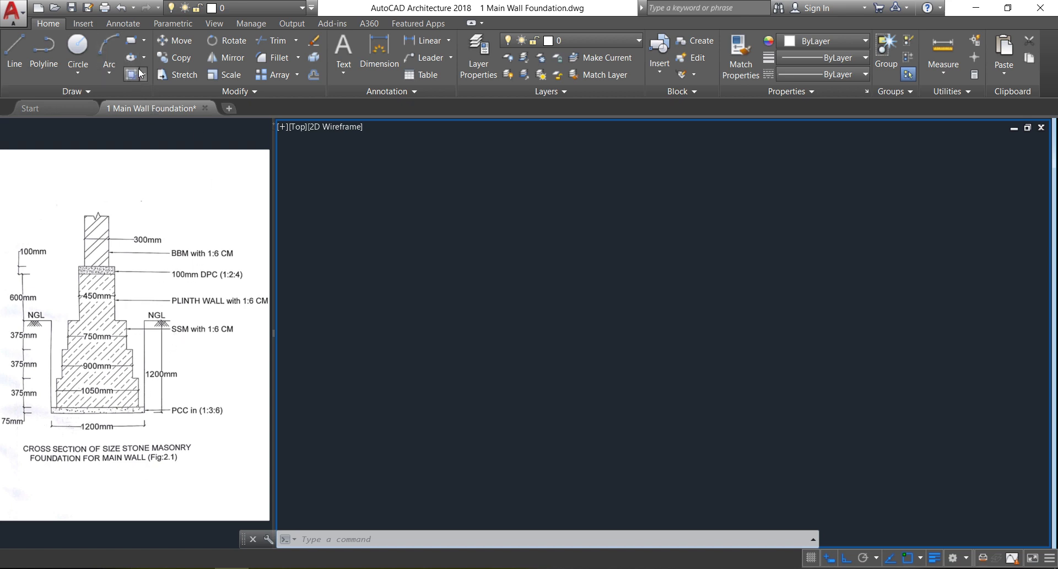
- Draw the 300 by 400 wall rectangle
click(132, 40)
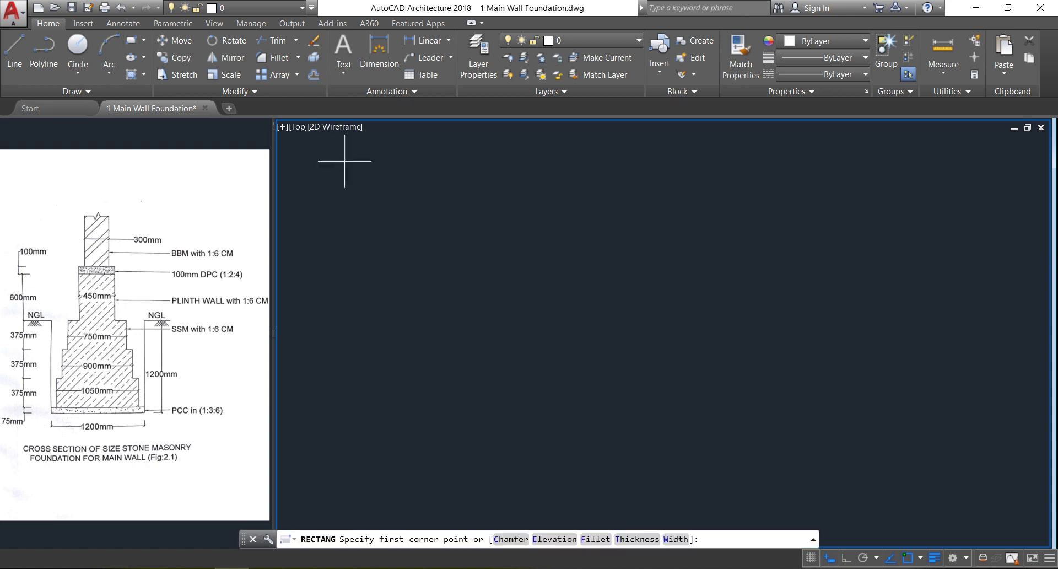
click(521, 213)
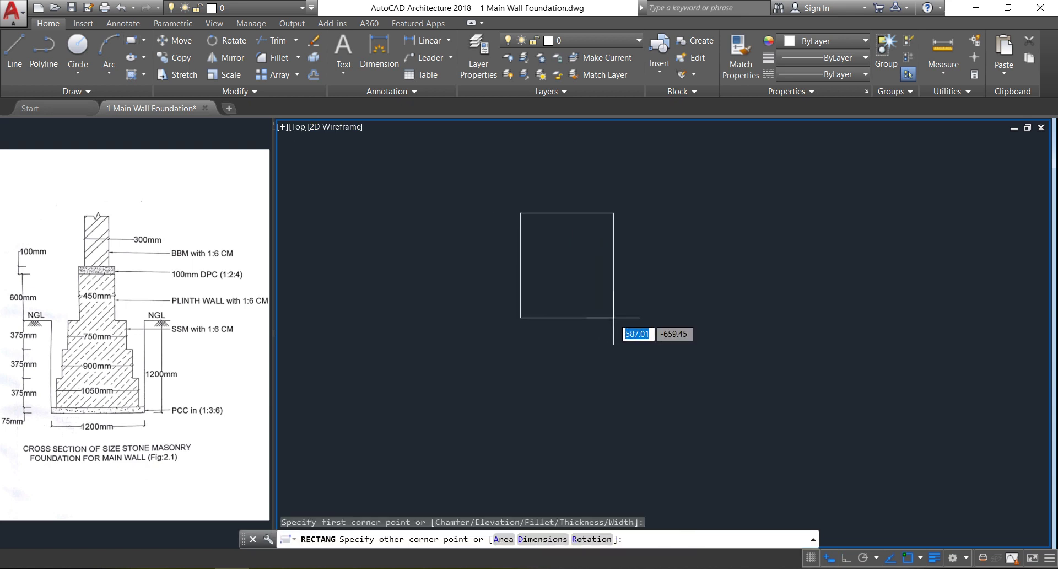
text(d)
key(Return)
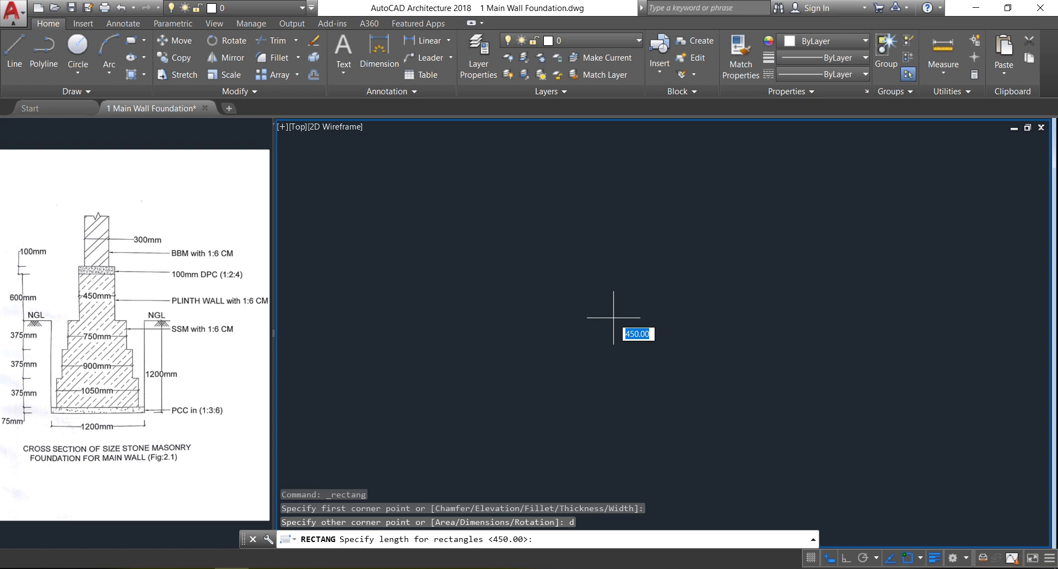
text(300)
key(Return)
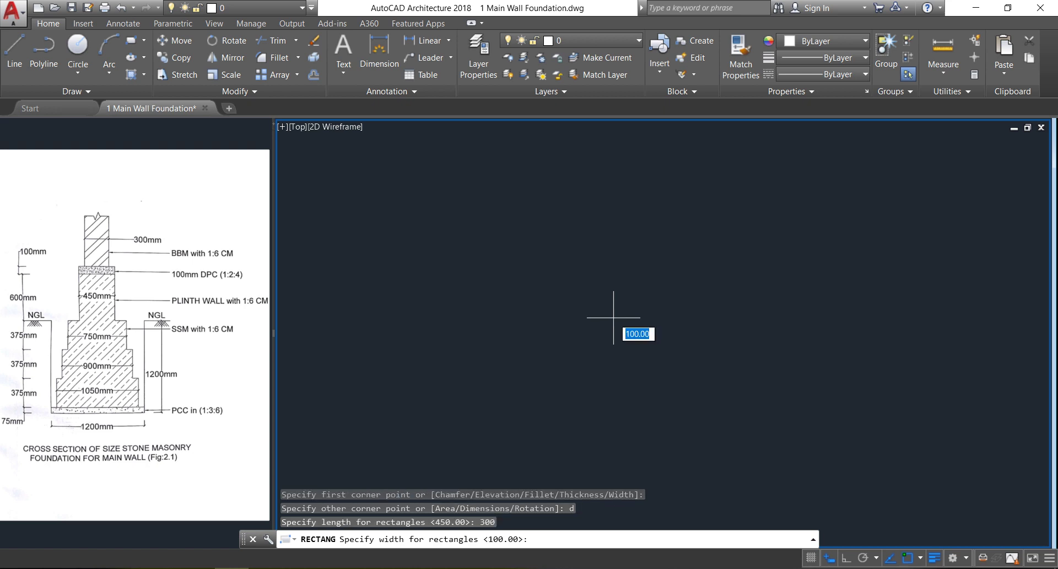
key(Return)
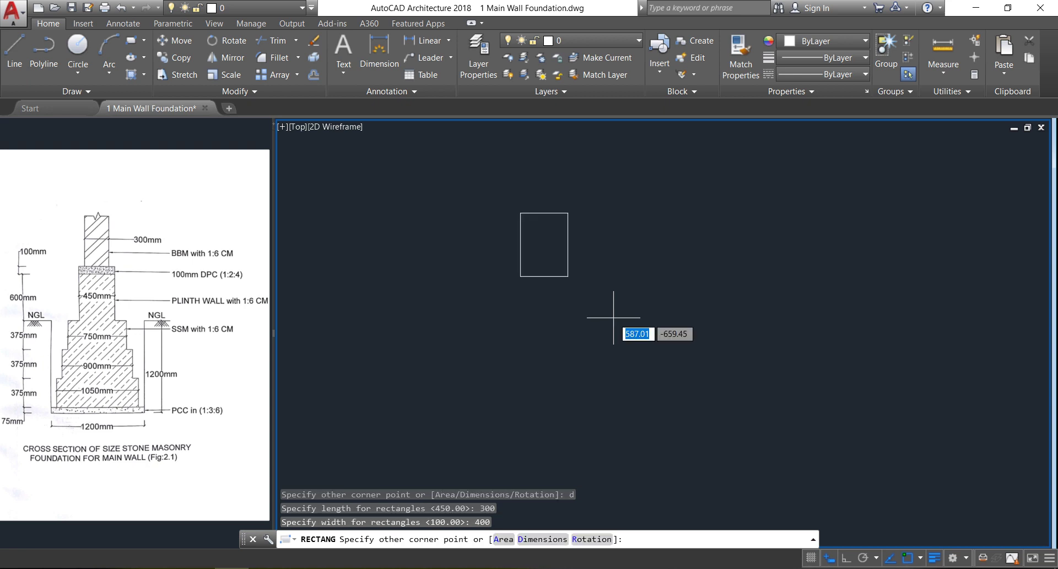
click(613, 318)
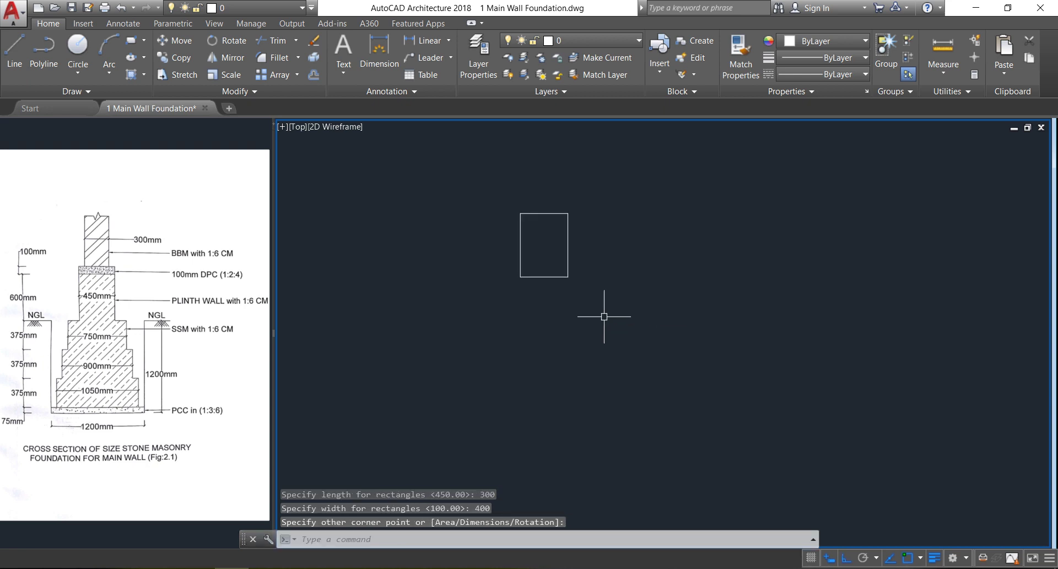
- Draw the 450 by 100 DPC rectangle from the wall's lower-left corner
key(Return)
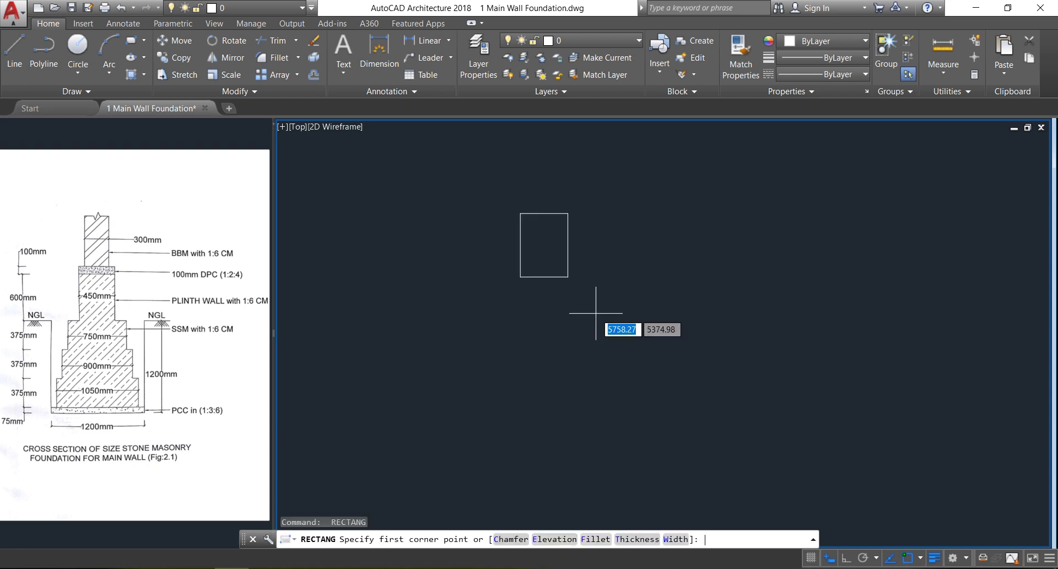
click(520, 276)
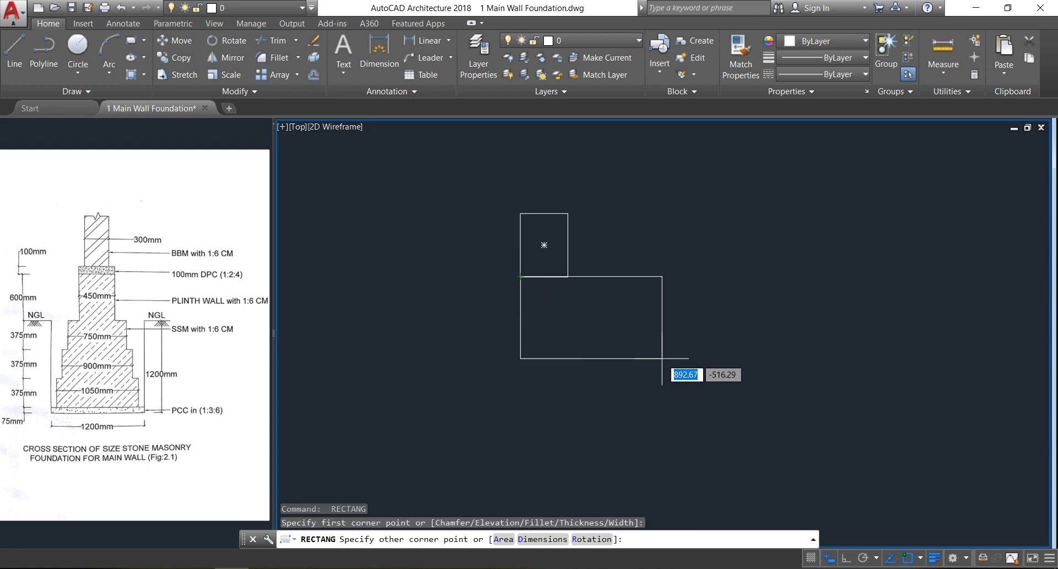
text(d)
key(Return)
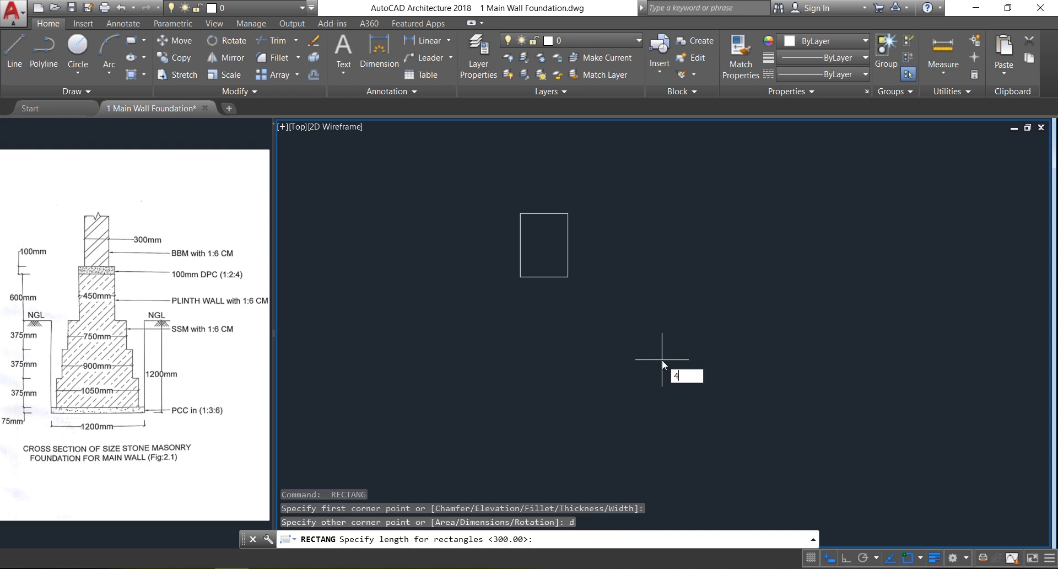
key(Return)
text(1)
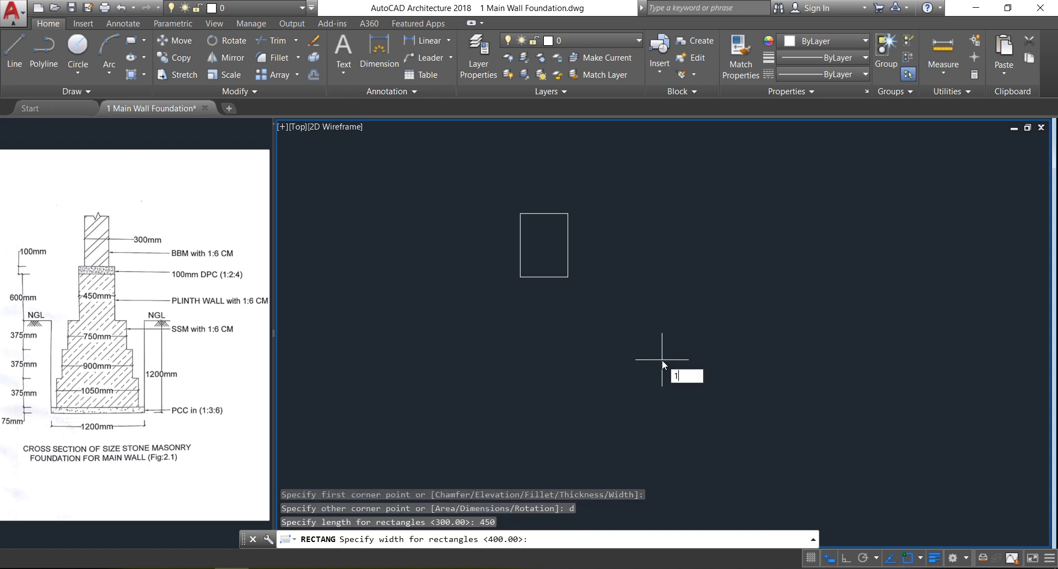
text(00)
key(Return)
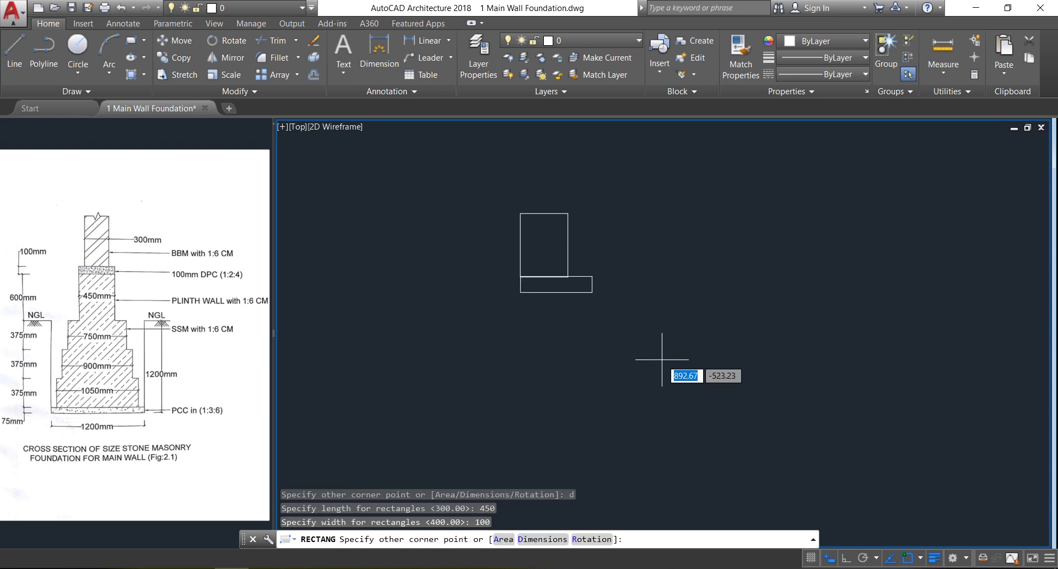
click(662, 359)
- Draw the 450 by 600 plinth rectangle from the DPC's lower-left corner
key(Return)
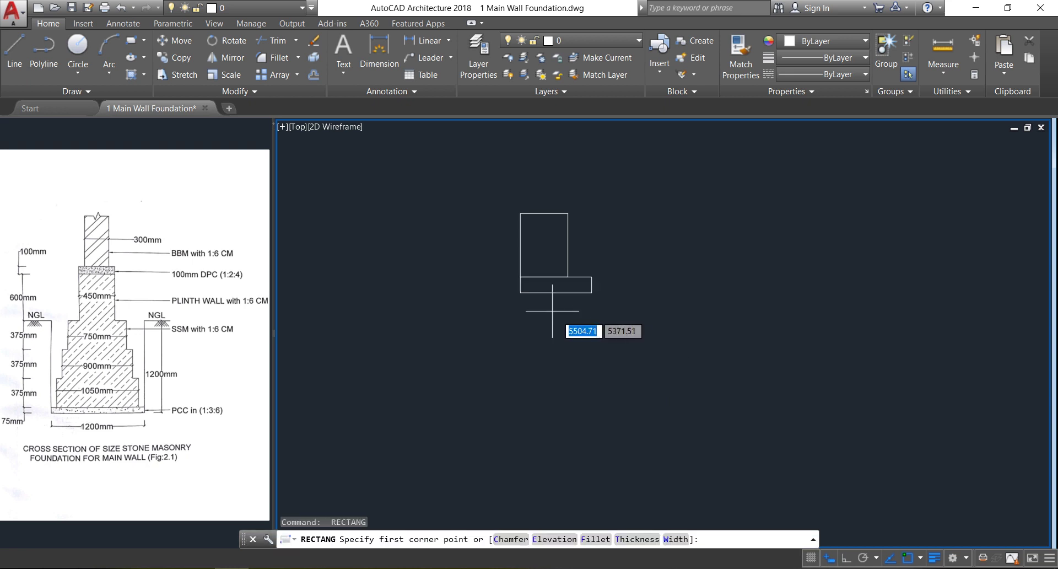
click(520, 293)
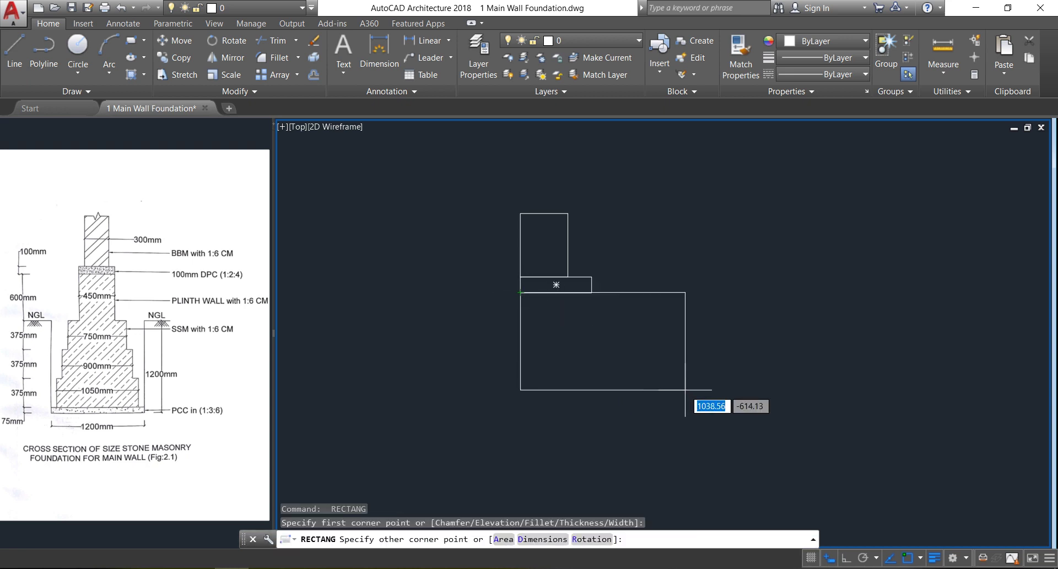
text(d)
key(Return)
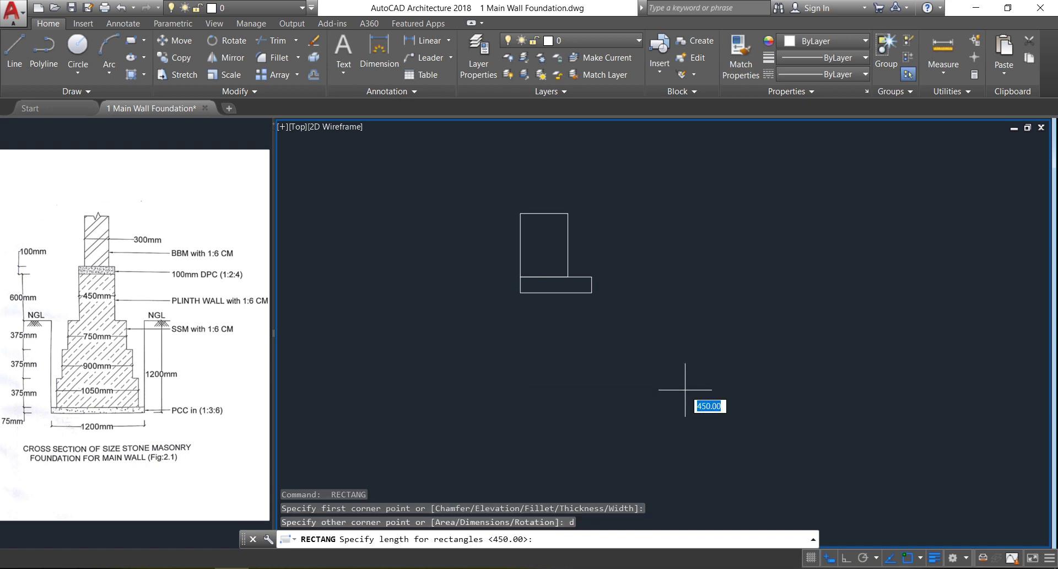
text(450)
key(Return)
text(600)
key(Return)
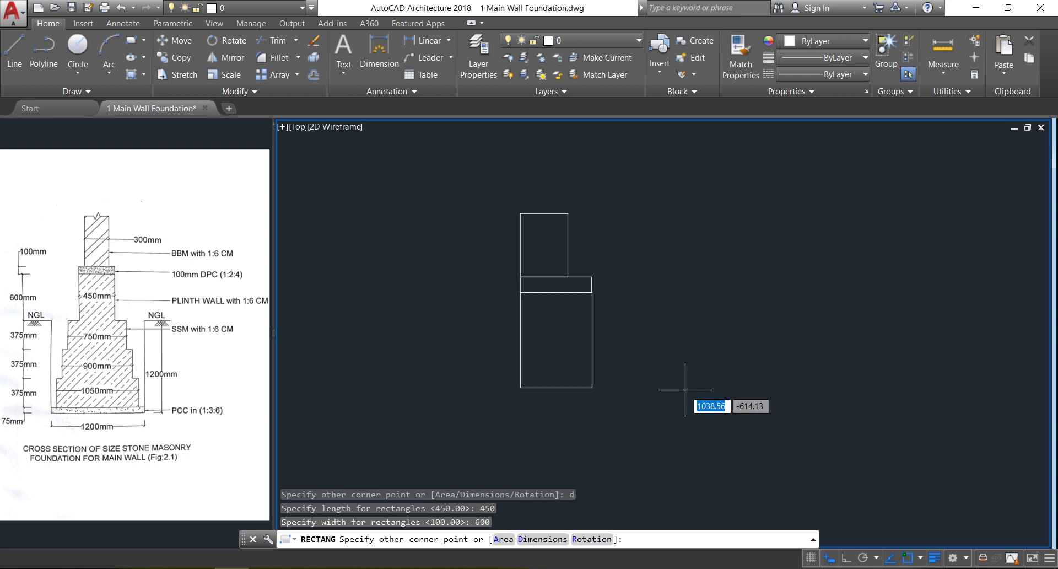
click(685, 389)
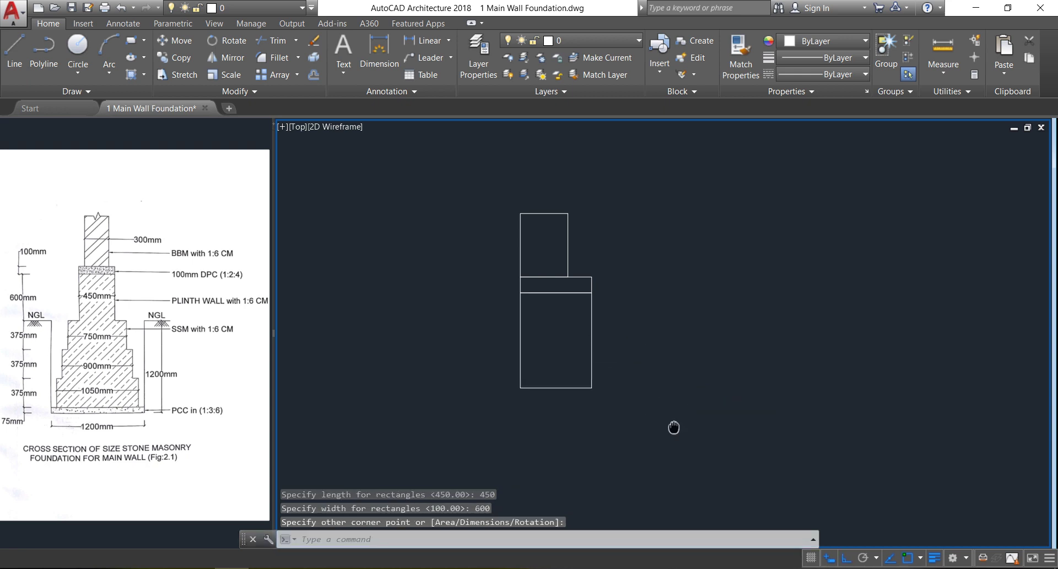
middle_drag(673, 427, 628, 313)
- Draw the 750 by 375 footing step from the plinth's lower-left corner
key(Return)
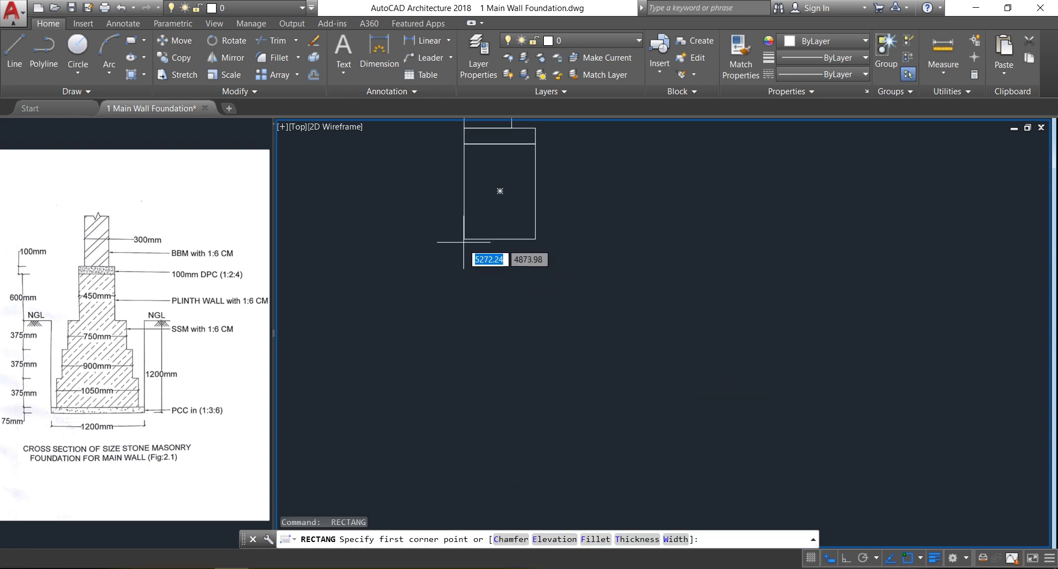
click(464, 238)
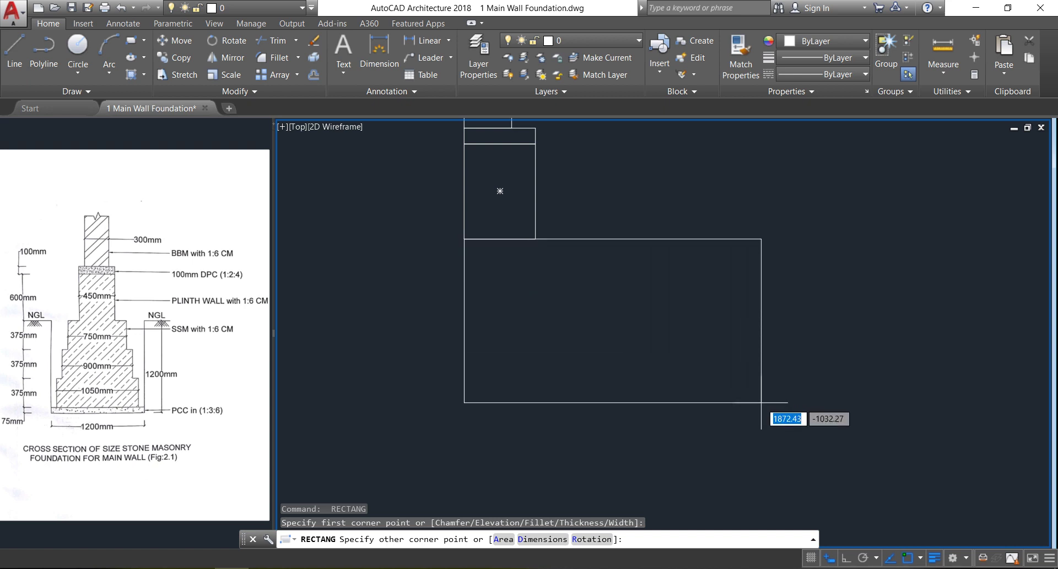
text(d)
key(Return)
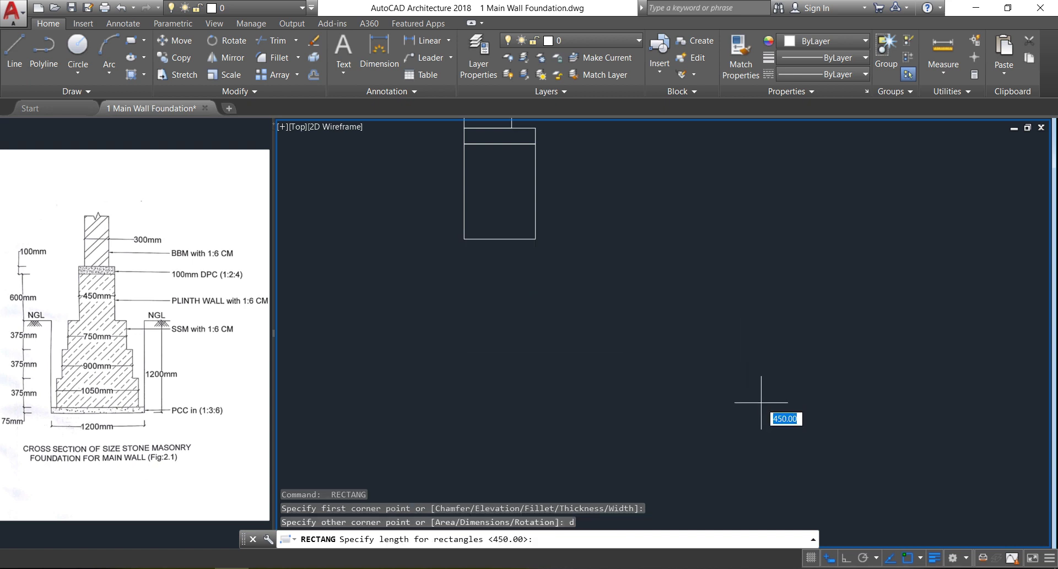
text(750)
key(Return)
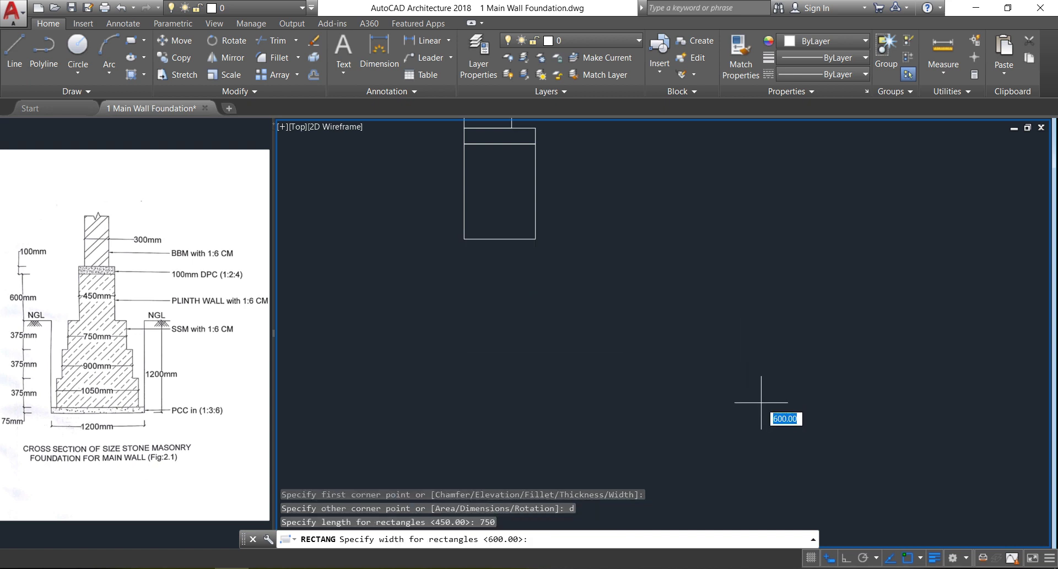
text(375)
key(Return)
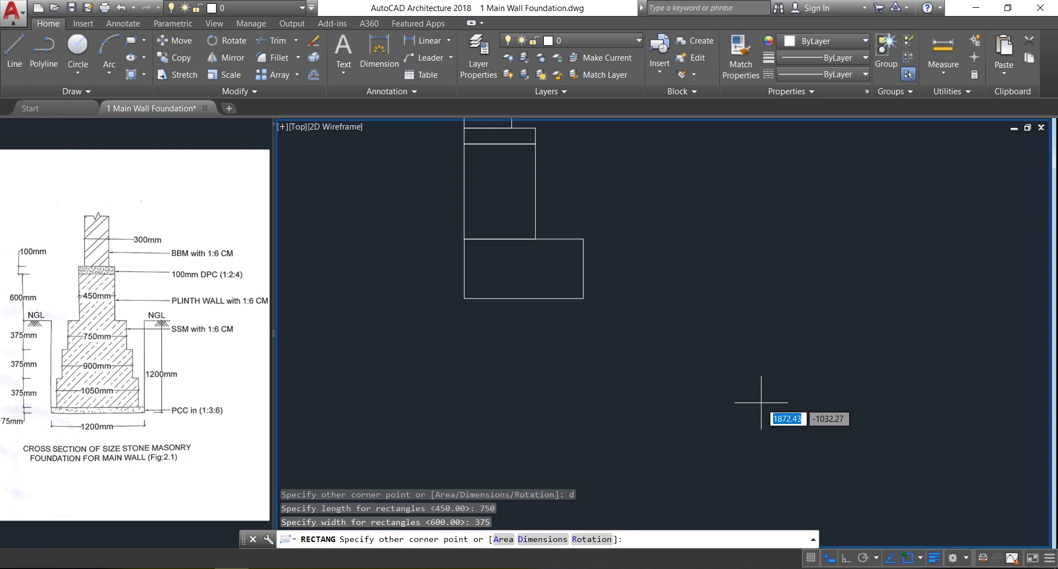
click(761, 402)
- Draw the 900 by 375 footing step below the 750 step
key(Return)
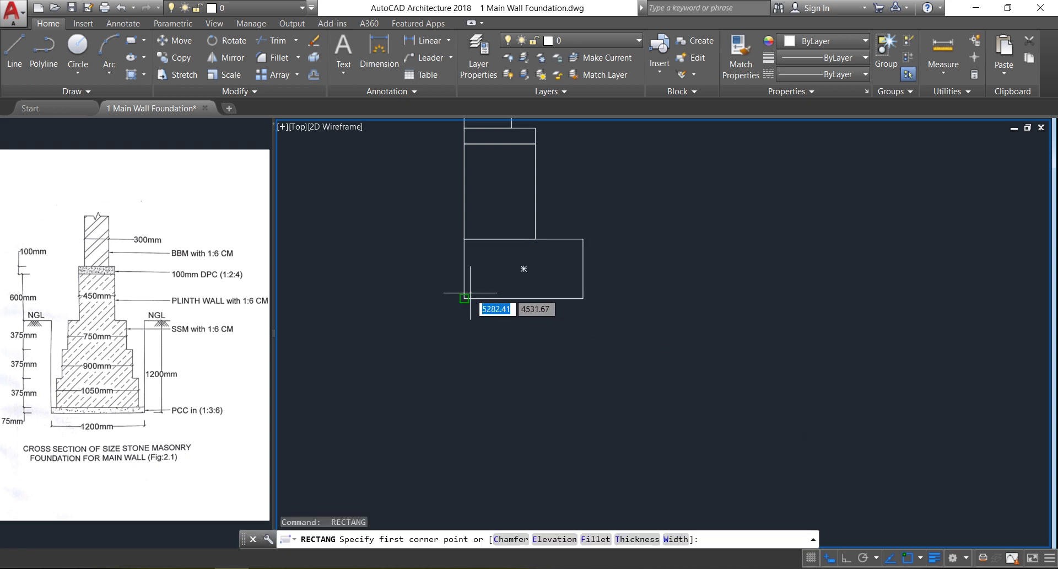
click(464, 298)
text(d)
key(Return)
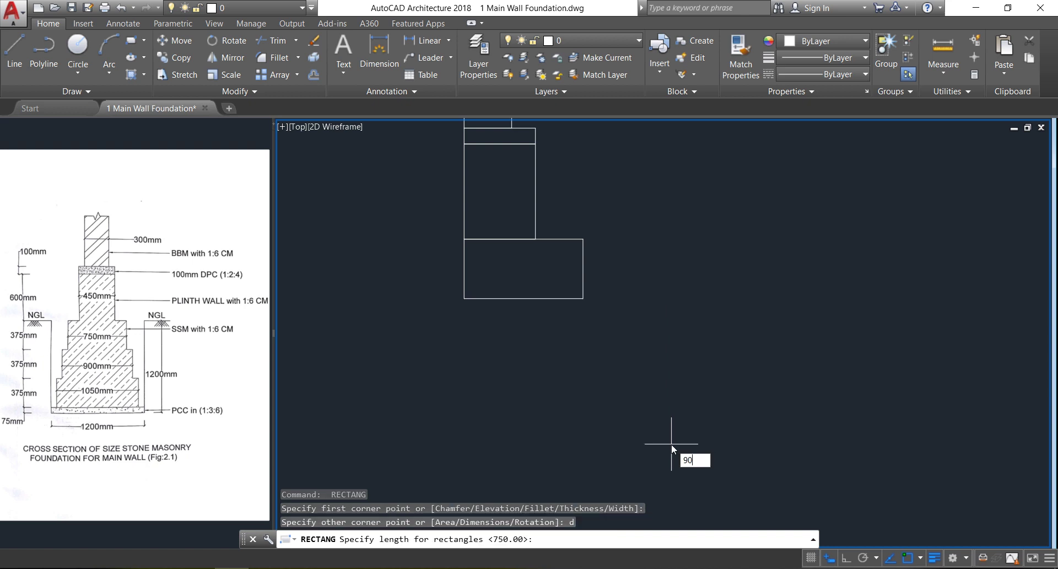
key(Return)
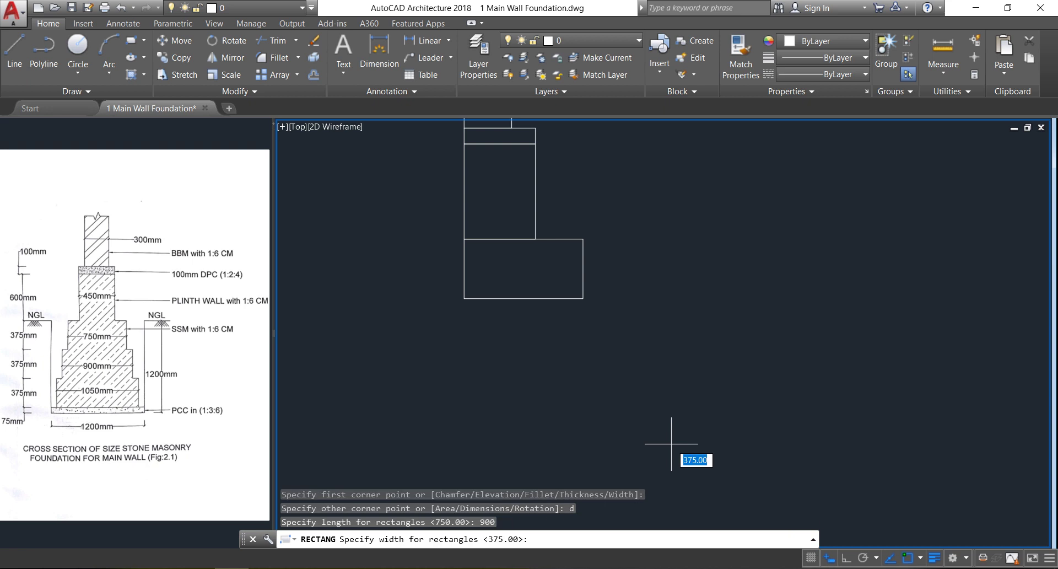
text(375)
key(Return)
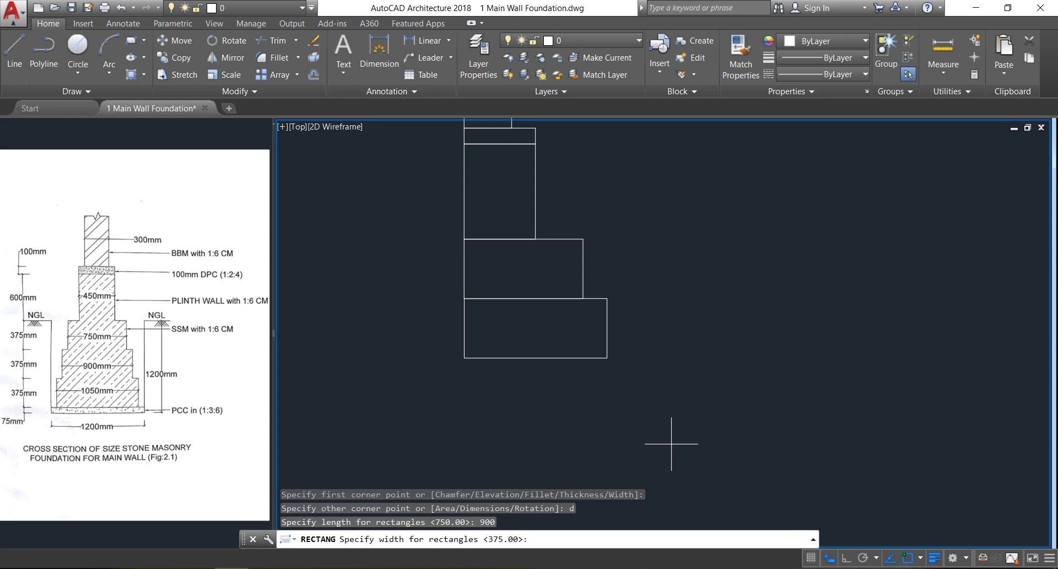
click(672, 443)
- Draw the 1050 by 375 footing step below the 900 step
key(Return)
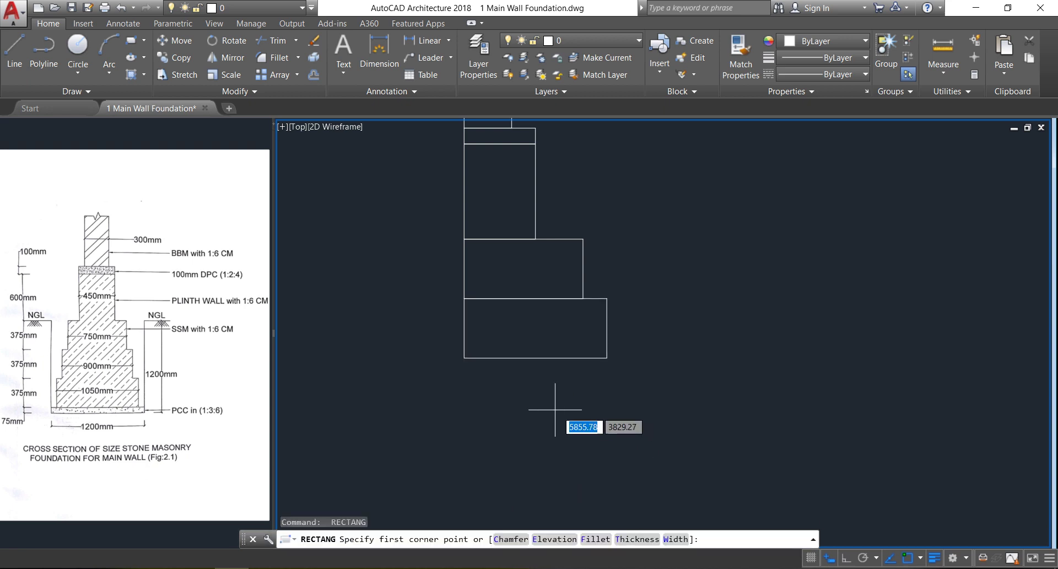
click(464, 358)
text(d)
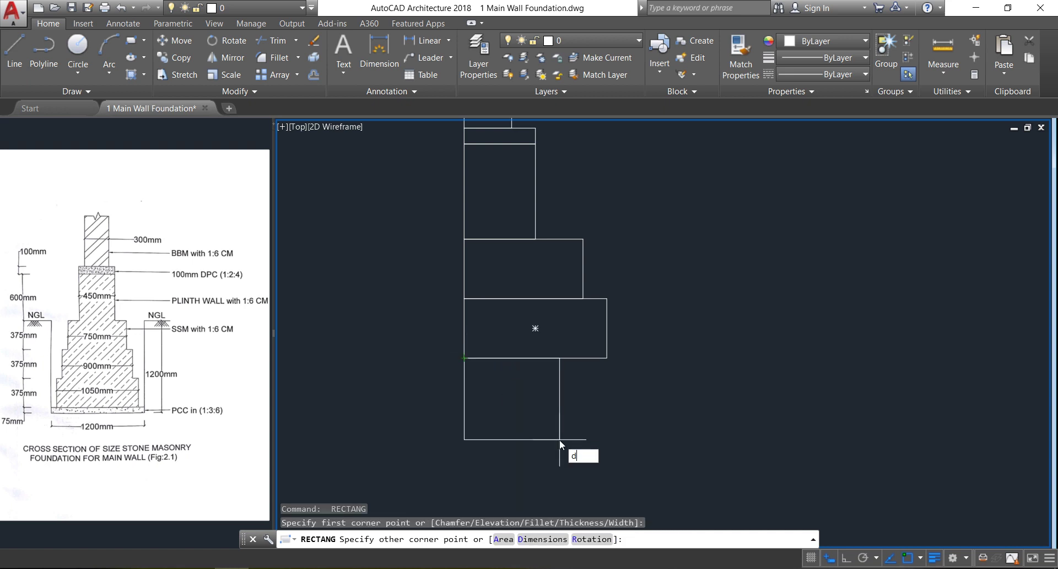
key(Return)
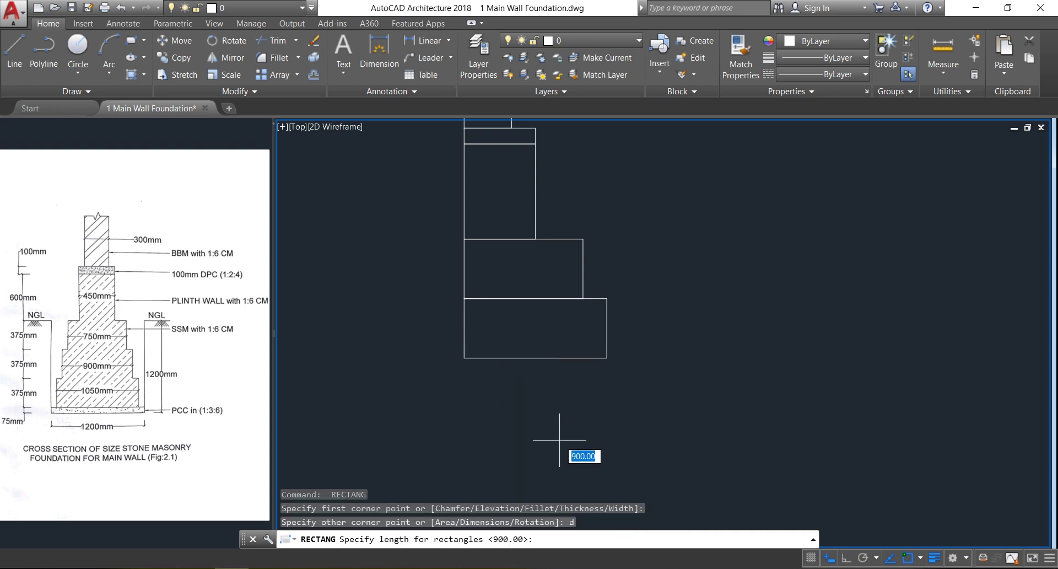
text(1050)
key(Return)
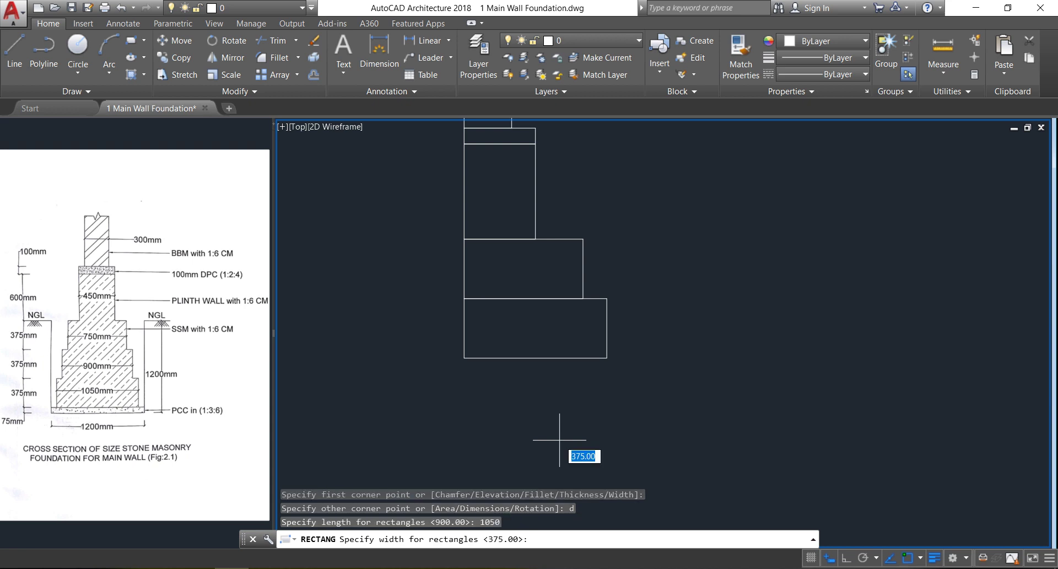
text(375)
key(Return)
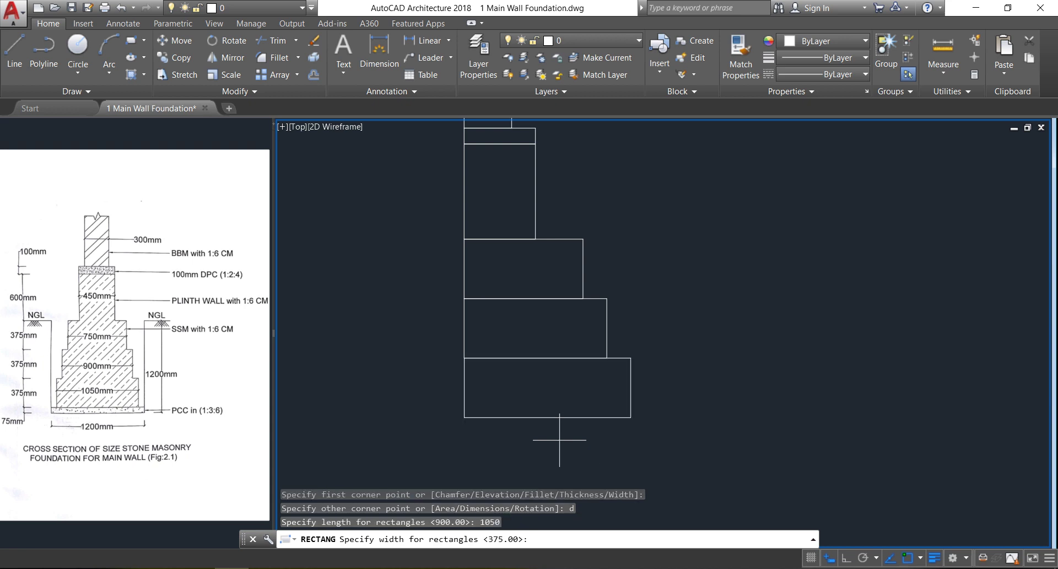
click(559, 440)
- Draw the 1200 by 75 PCC base below the 1050 step
key(Return)
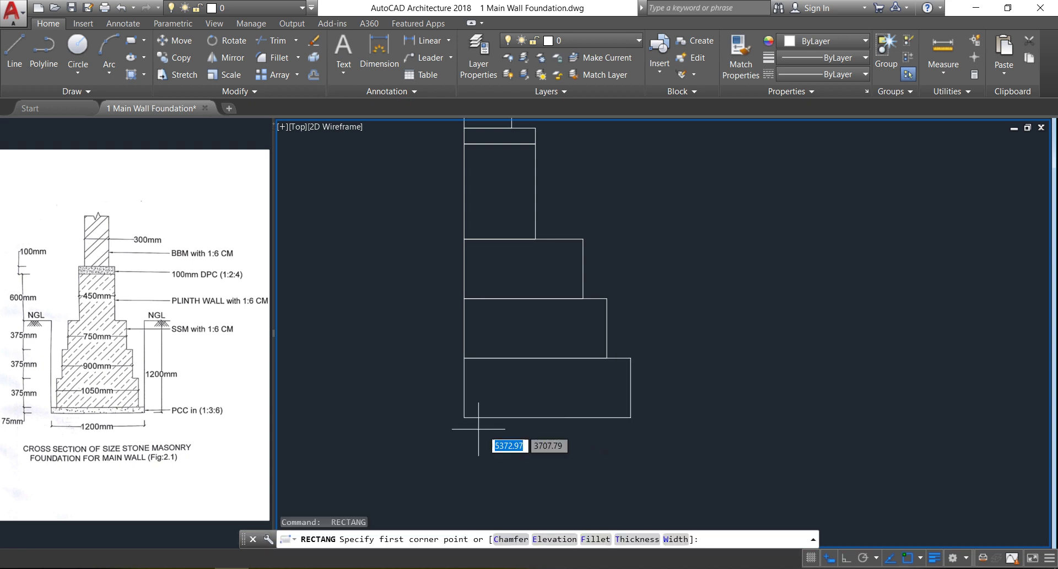
click(464, 417)
text(d)
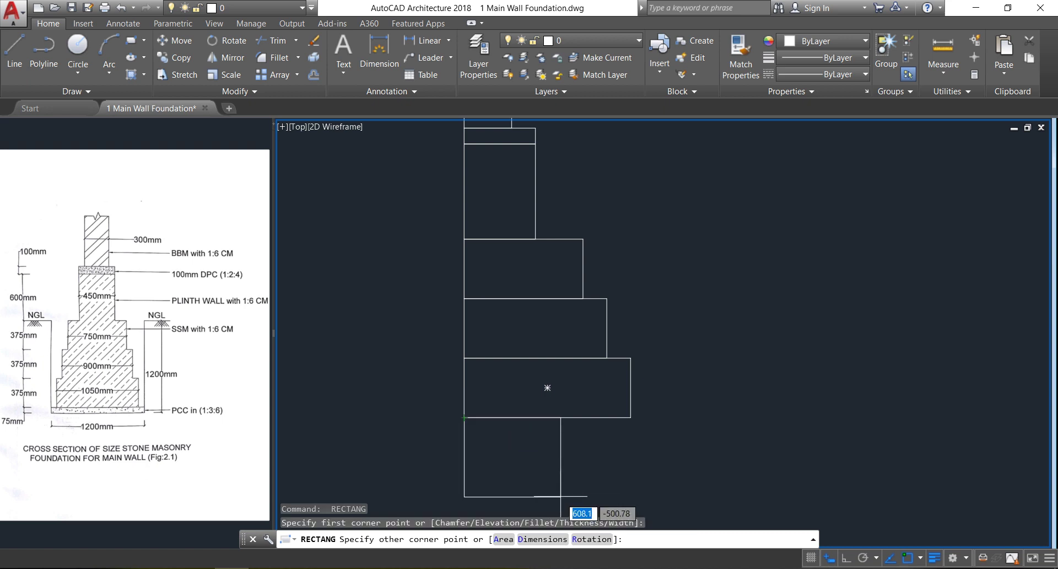
key(Return)
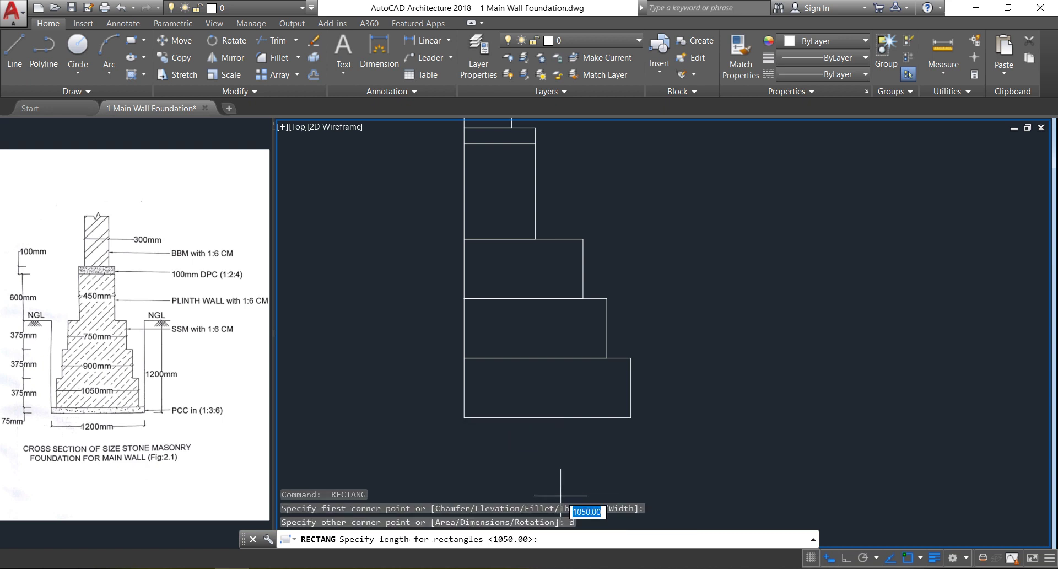
text(1200)
key(Return)
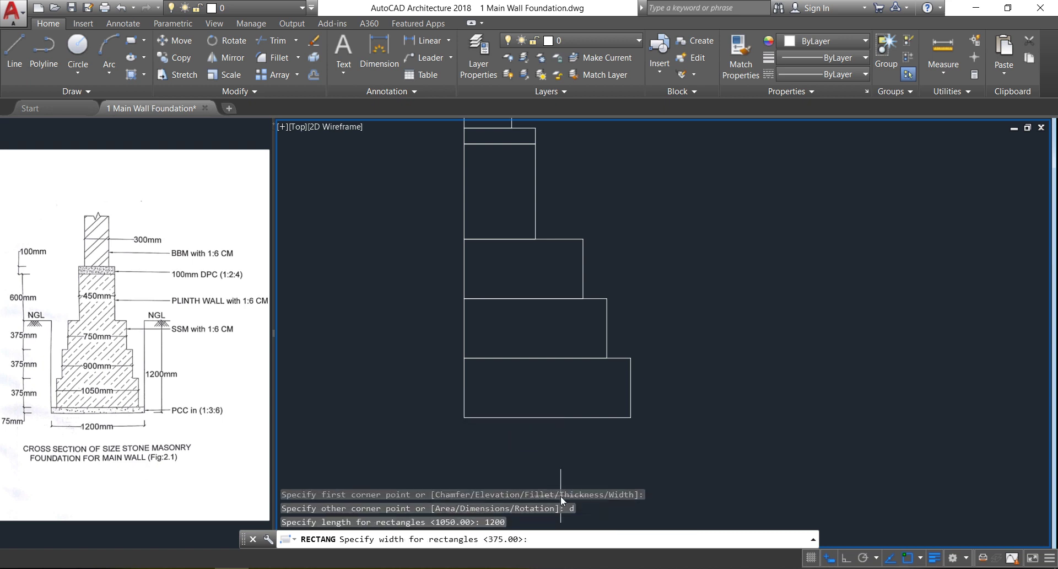
text(75)
key(Return)
click(703, 446)
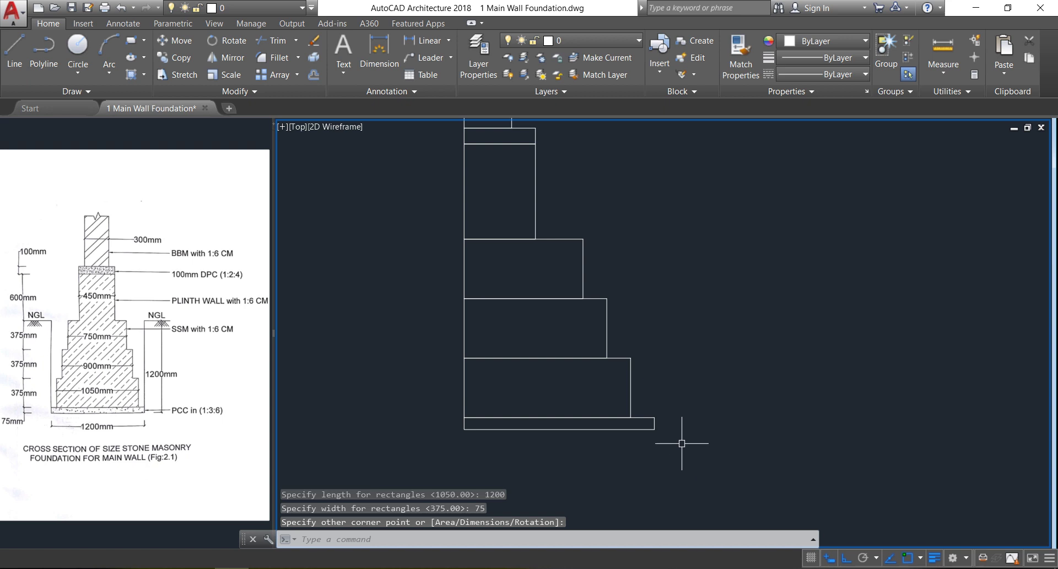
- Move the PCC base 75 left from its top-edge midpoint
scroll(662, 432, up, 2)
click(680, 458)
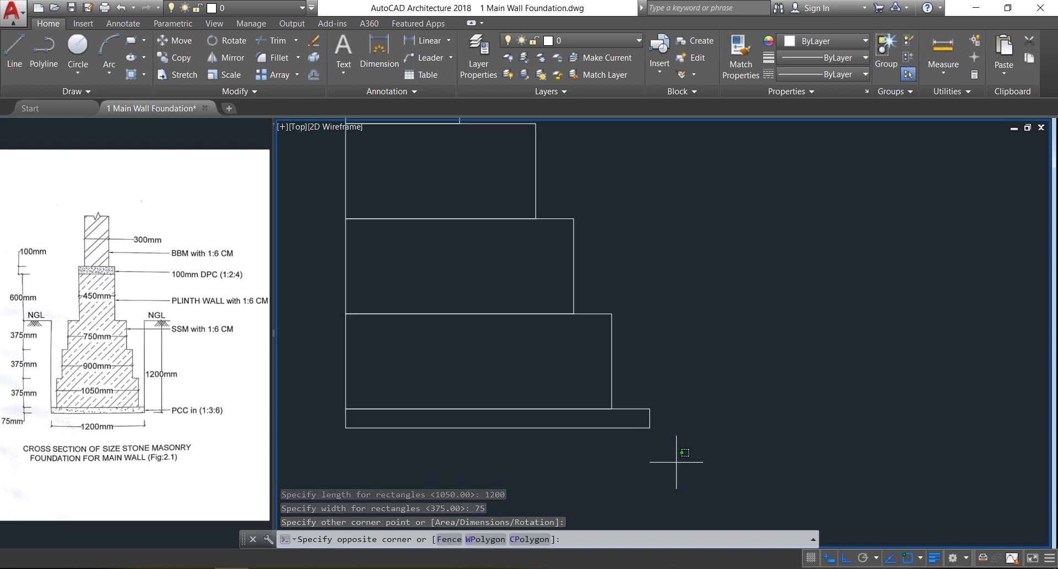
click(644, 380)
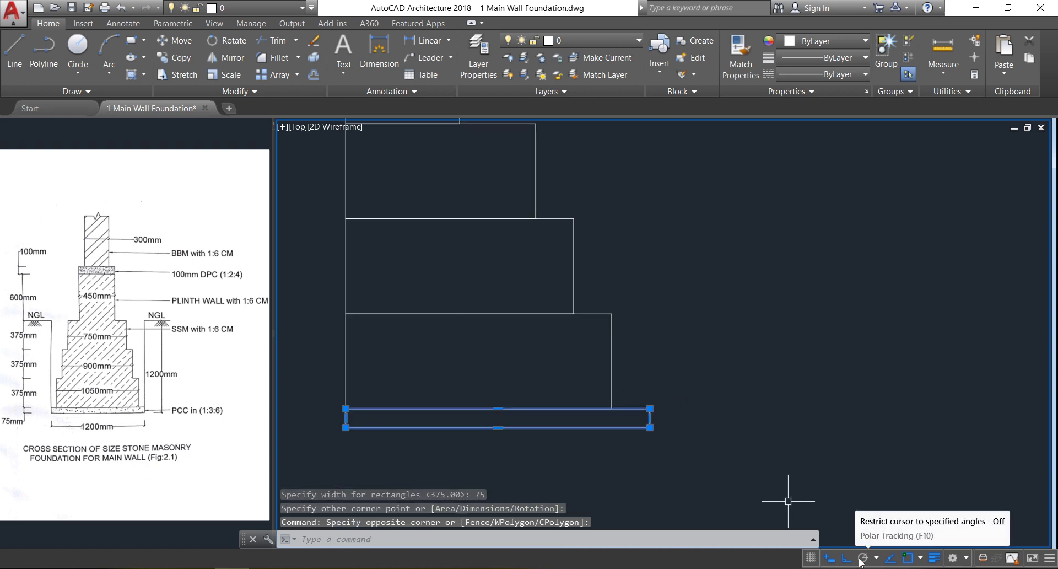
click(181, 41)
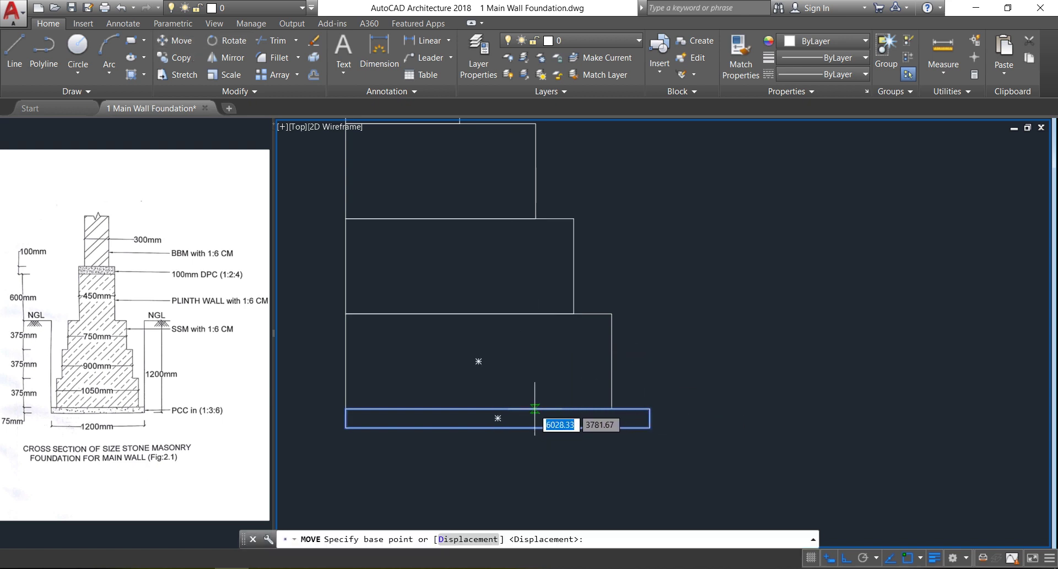
click(497, 409)
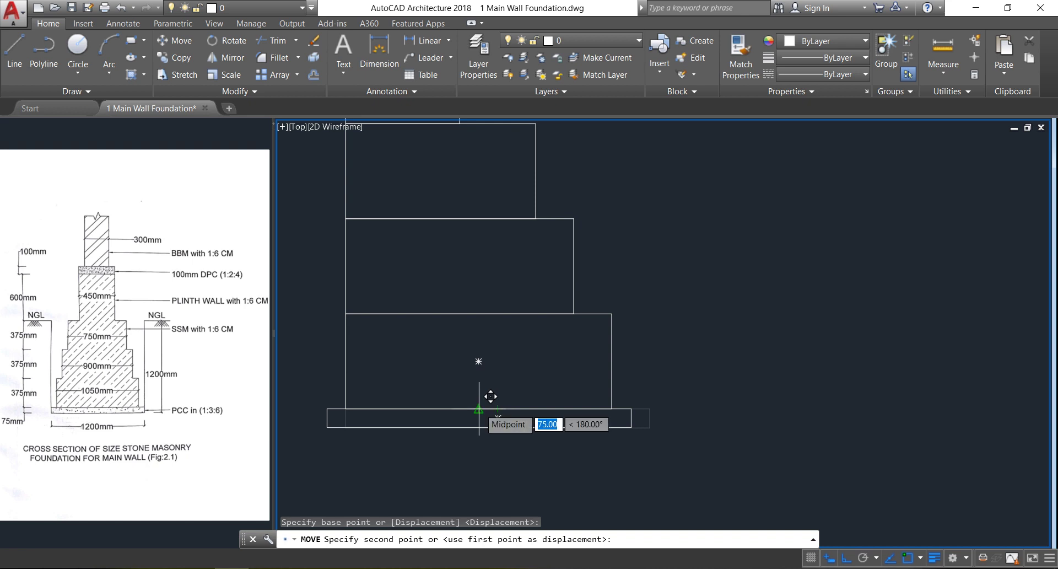
click(479, 409)
- Move the two lowest rectangles 75 left
click(672, 455)
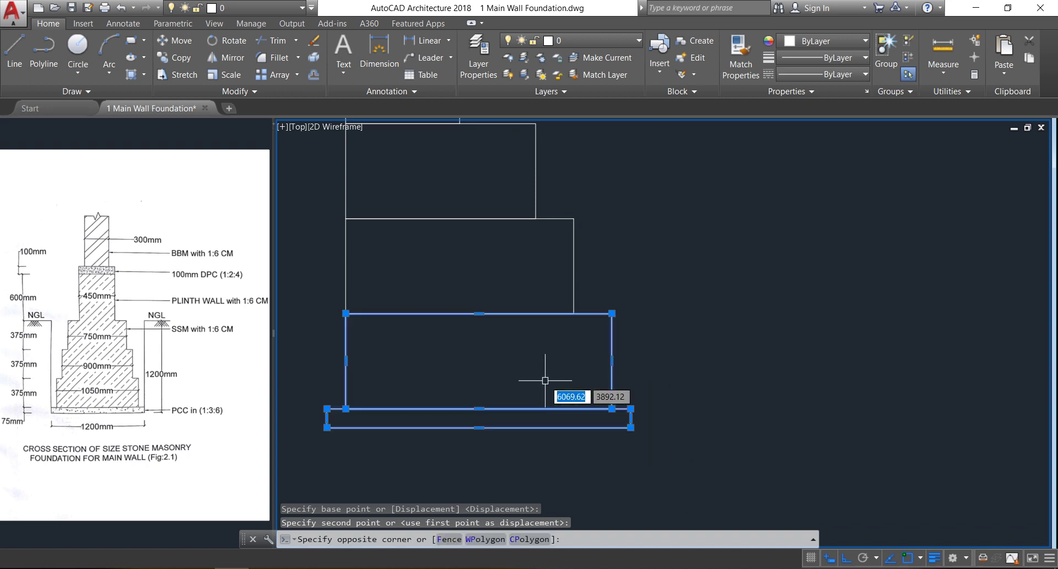
click(545, 381)
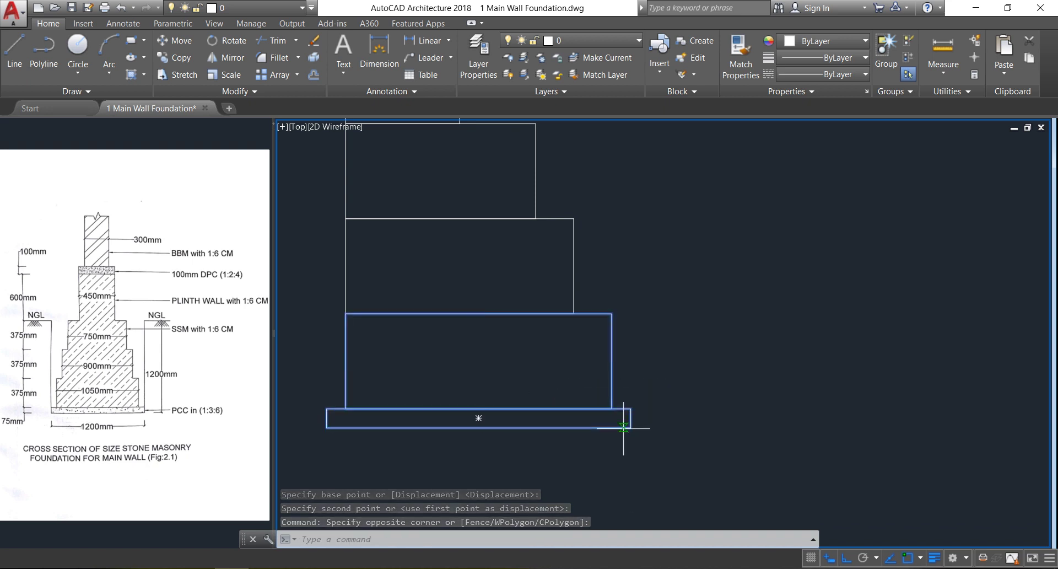
text(m)
key(Return)
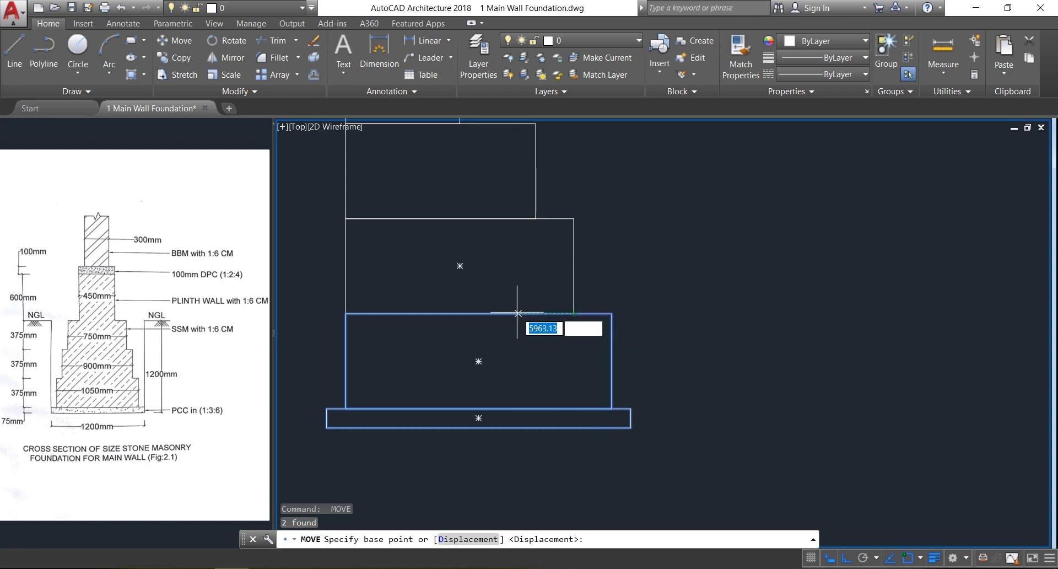
click(479, 314)
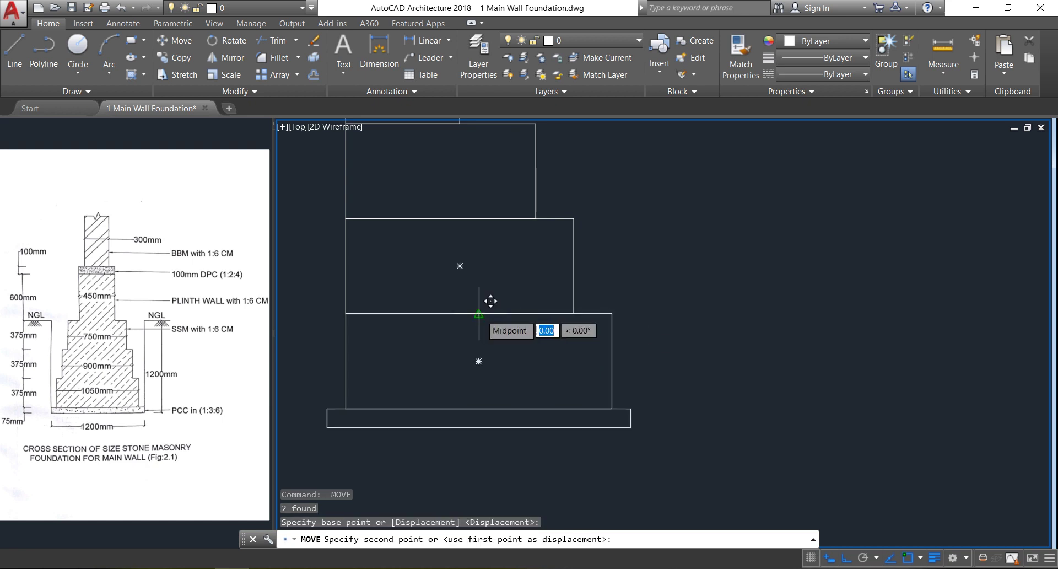
click(460, 313)
- Move the three lowest rectangles 75 left
click(650, 453)
click(431, 248)
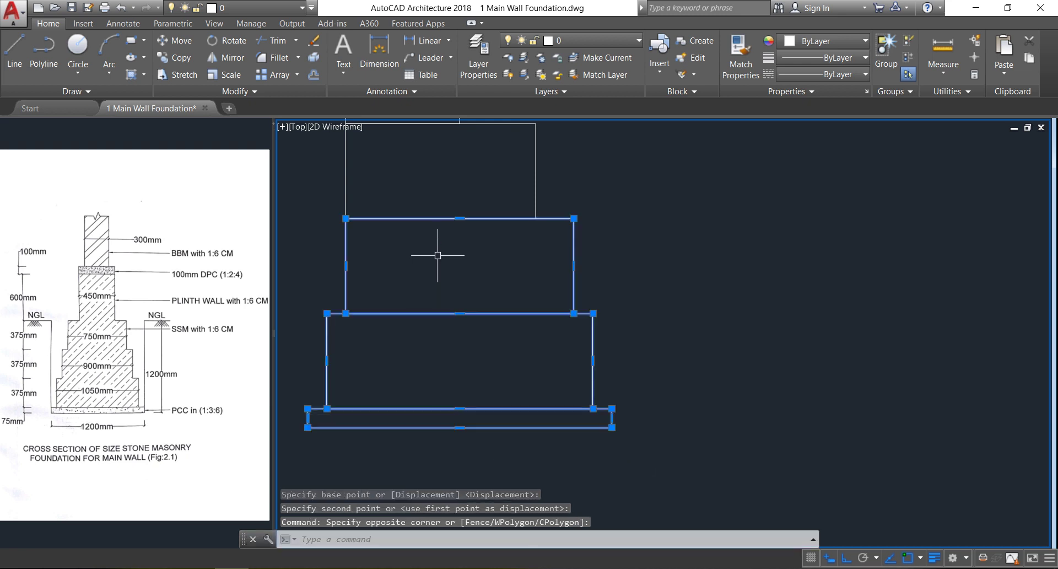
key(space)
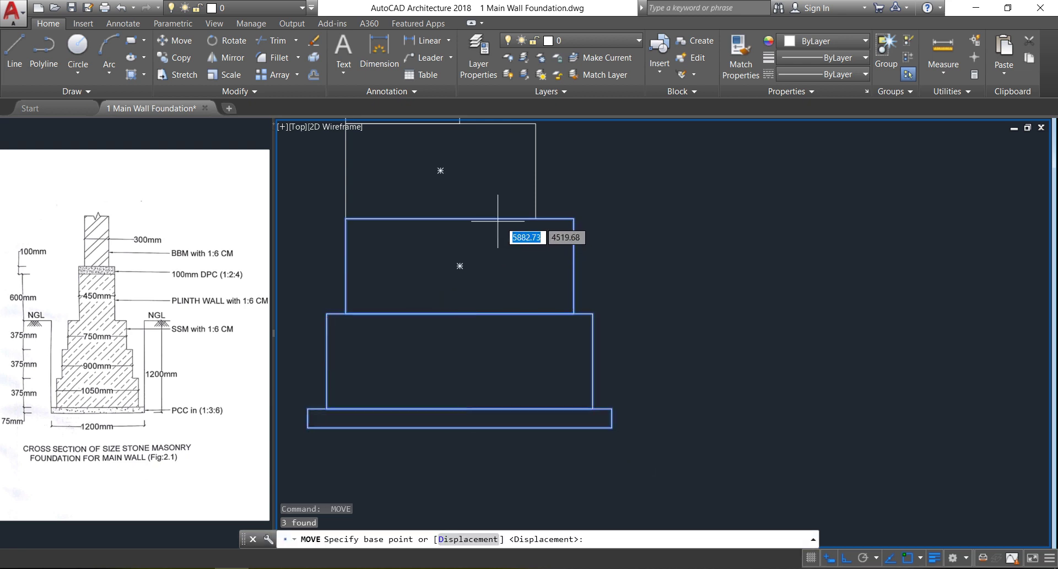
click(460, 218)
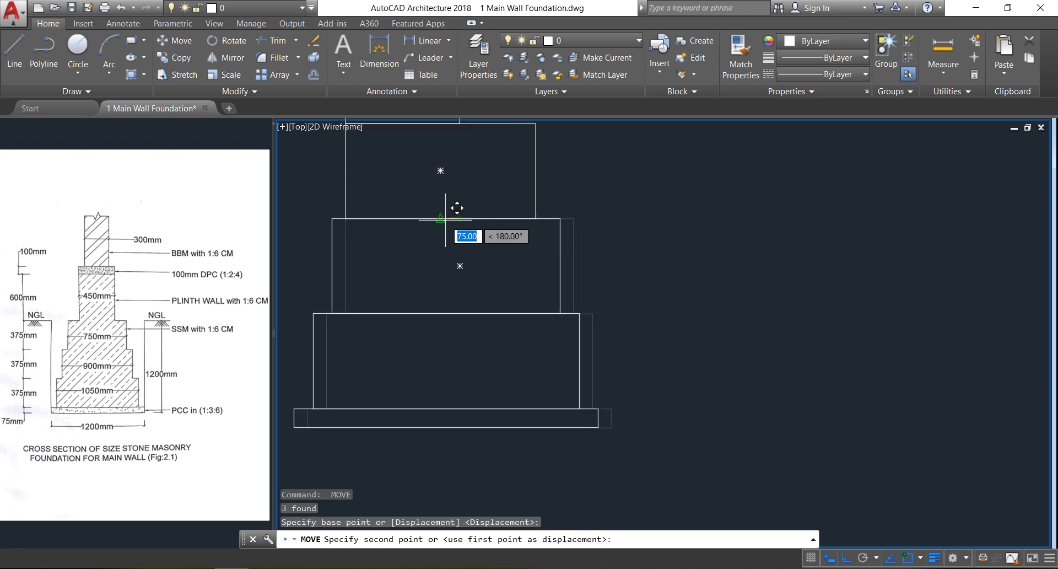
click(441, 219)
- Move the four lower rectangles left to centre them under the wall
scroll(633, 364, down, 2)
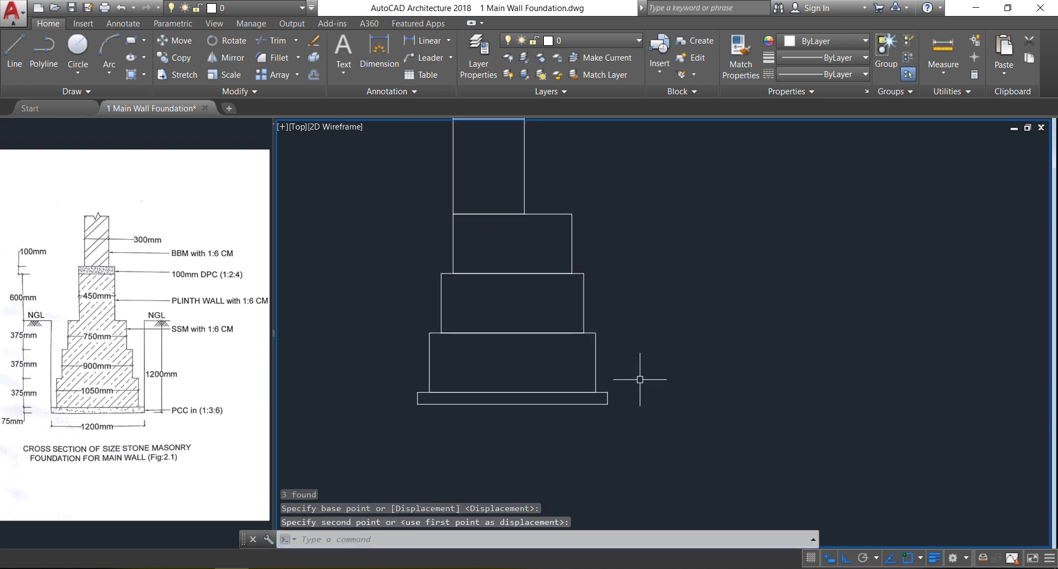
click(652, 435)
click(524, 255)
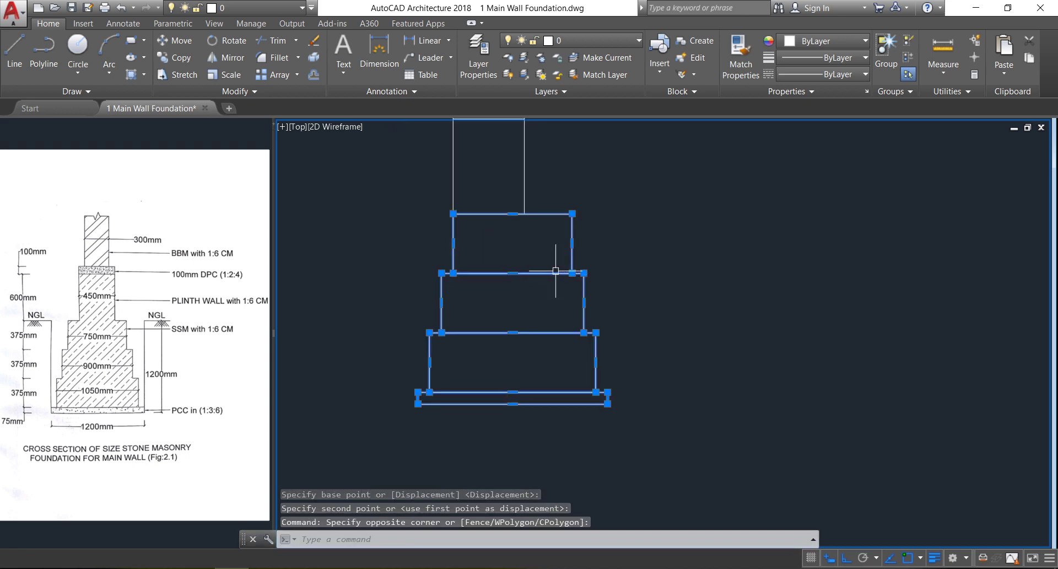
key(space)
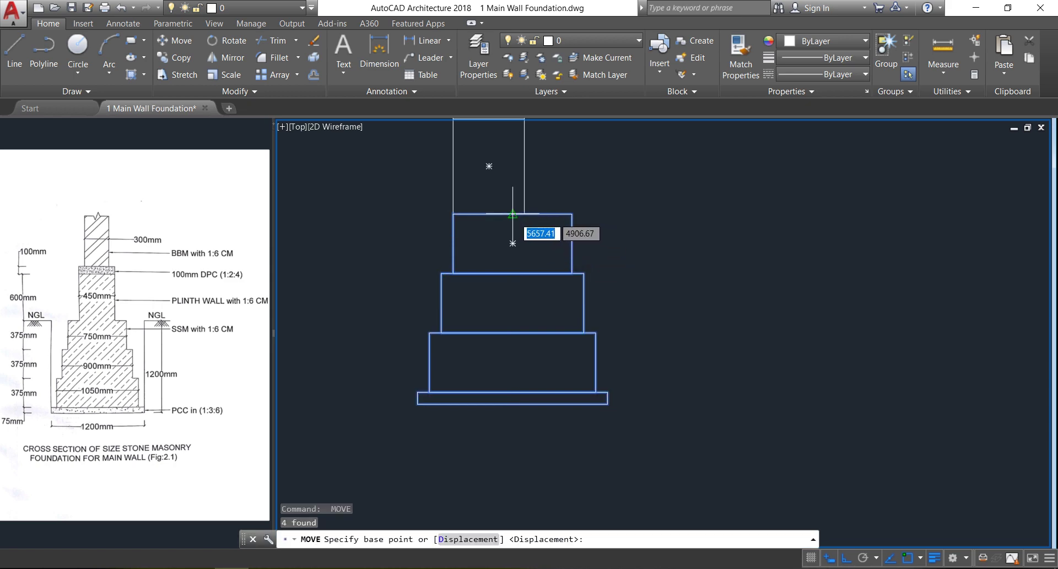
click(513, 213)
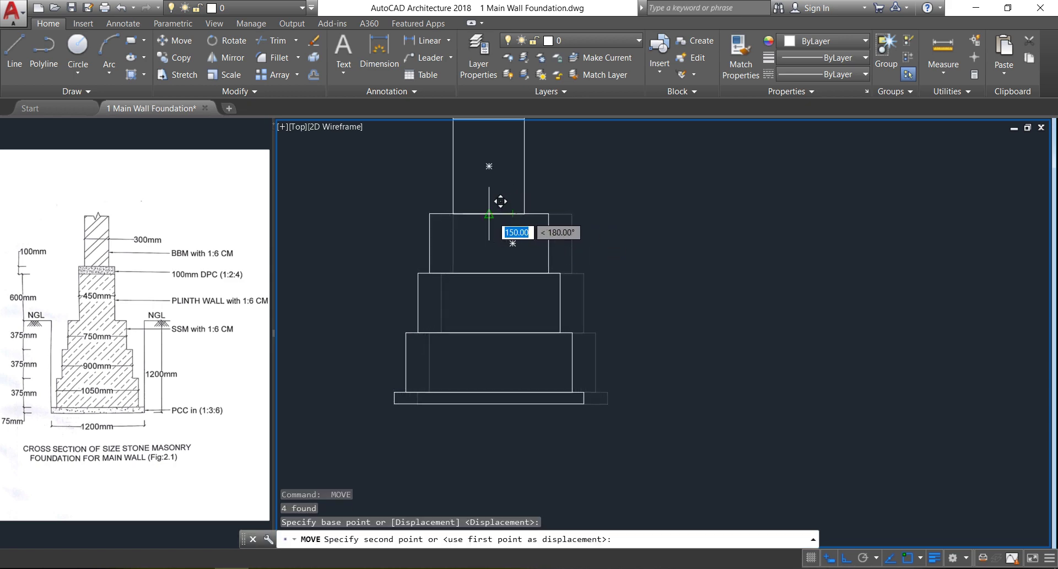
click(490, 216)
- Move all six foundation rectangles 75 left to align with the wall centre
scroll(682, 453, down, 2)
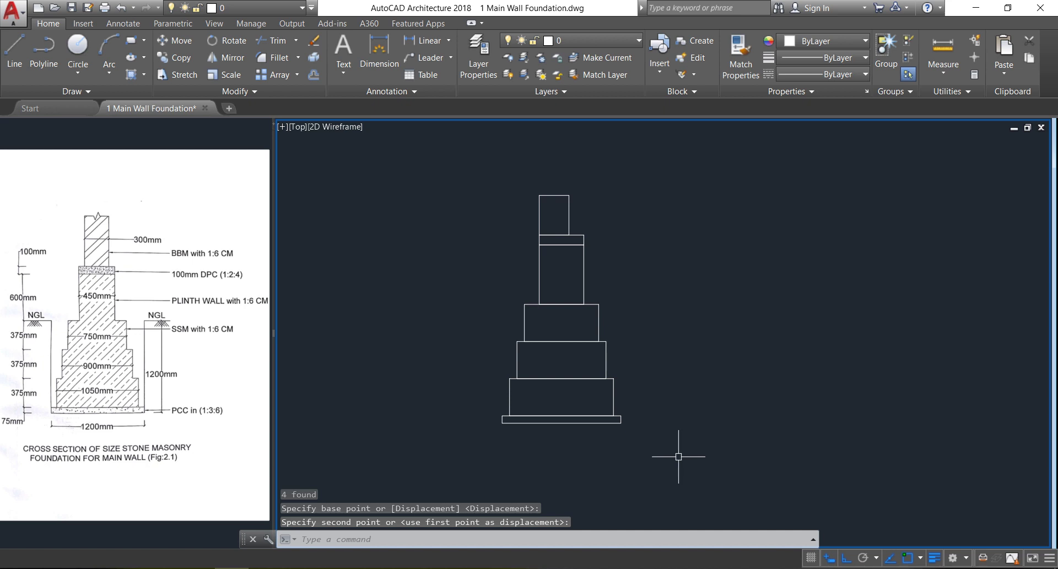
click(662, 454)
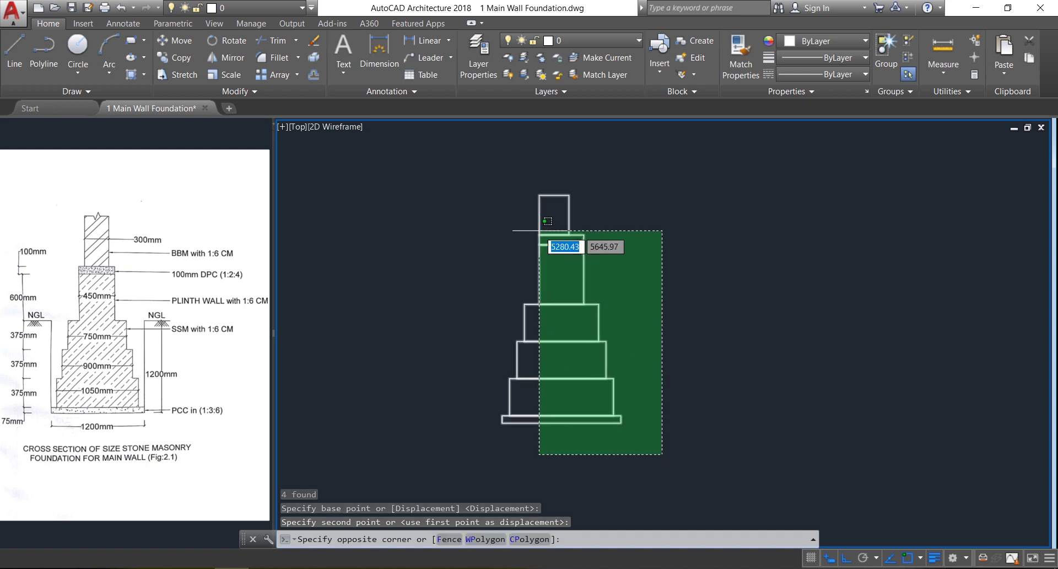
scroll(540, 231, up, 2)
click(546, 243)
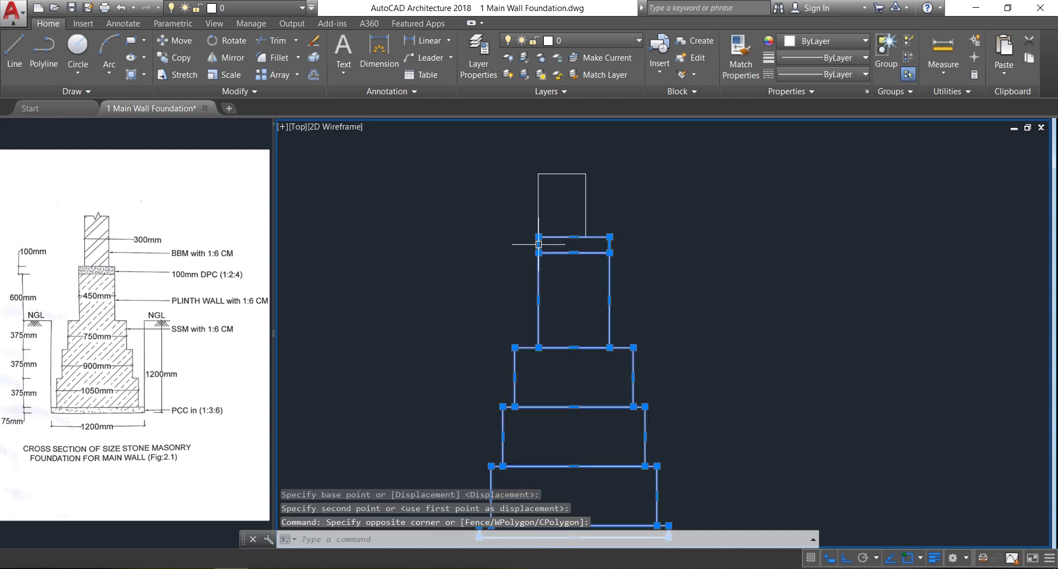
text(m)
key(Return)
scroll(578, 238, up, 6)
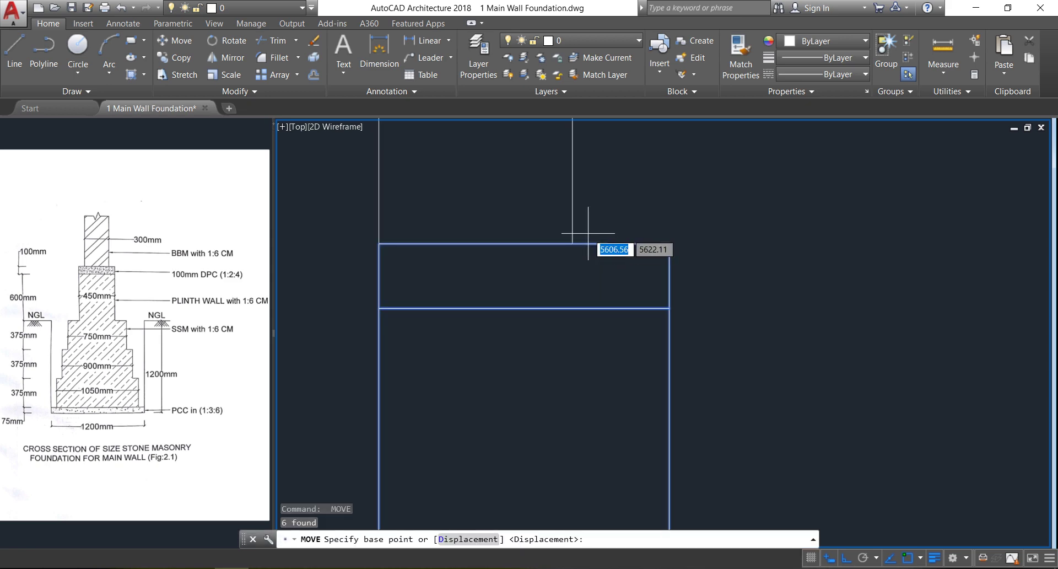
click(524, 243)
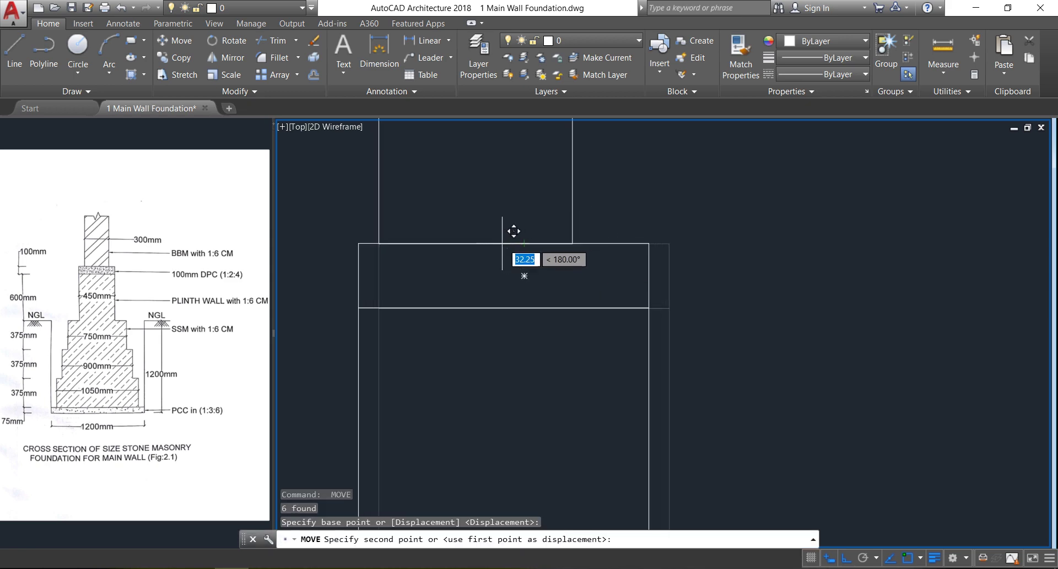
text(75)
key(Return)
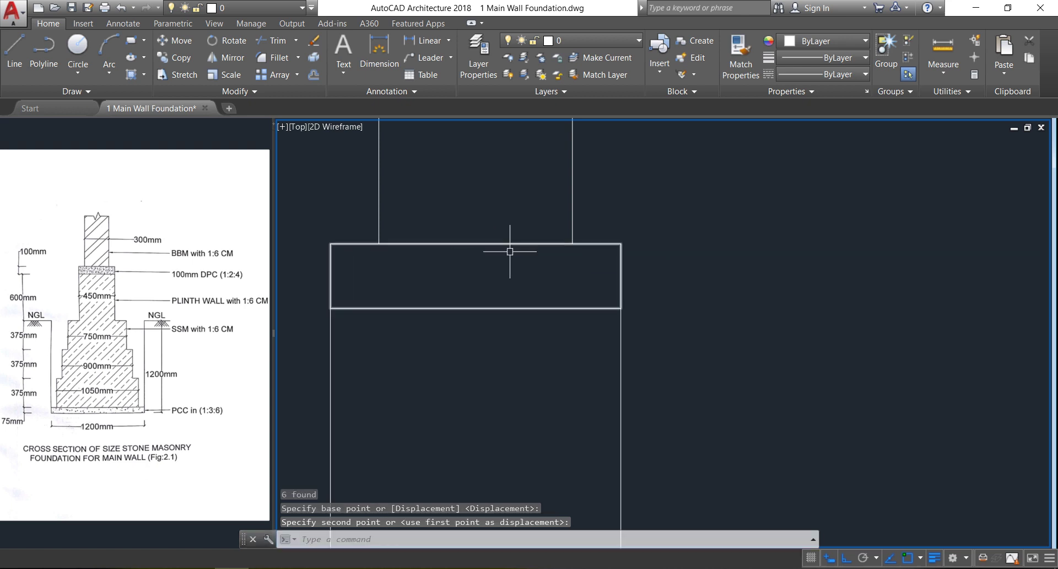
scroll(613, 276, down, 6)
scroll(675, 362, down, 2)
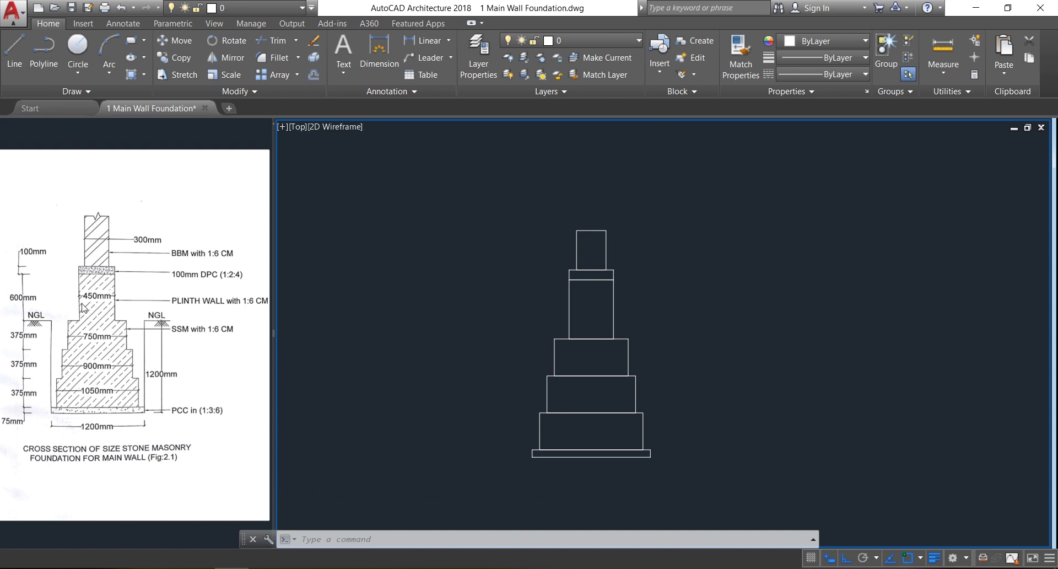
- Trim the inner edges between plinth and footing steps, using all objects as cutting edges
click(273, 39)
key(Return)
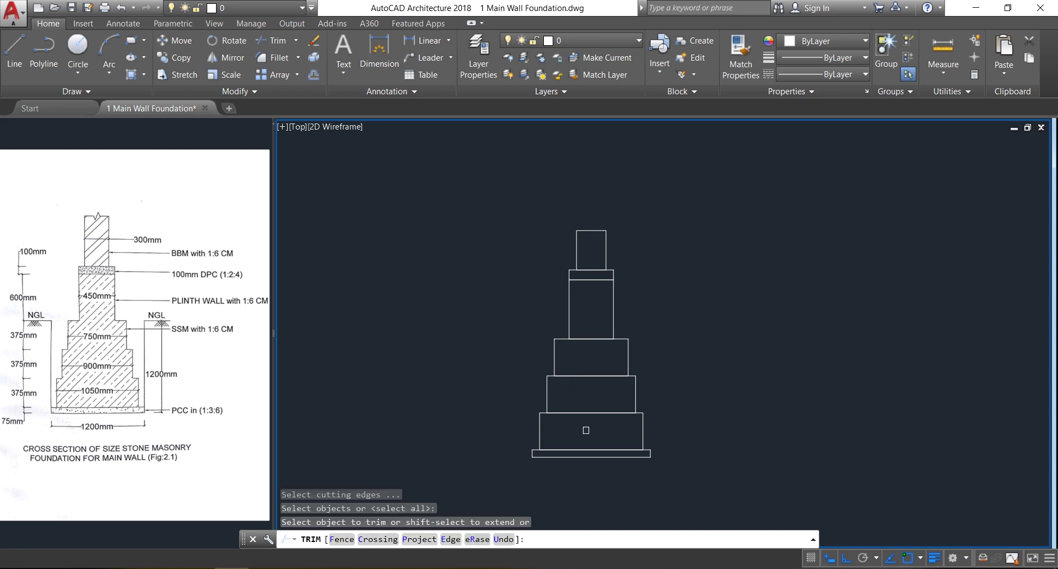
click(601, 430)
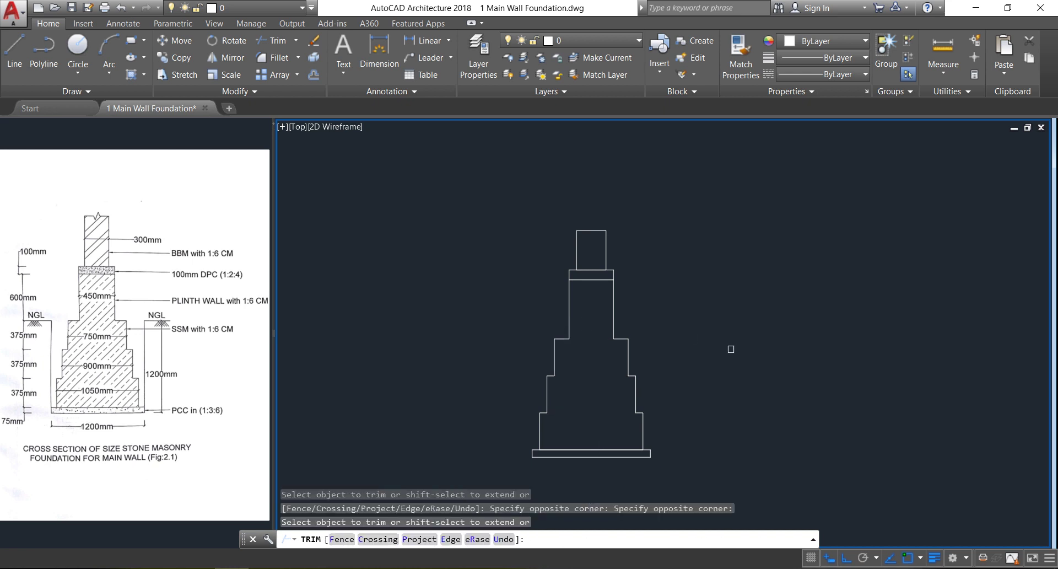
key(Escape)
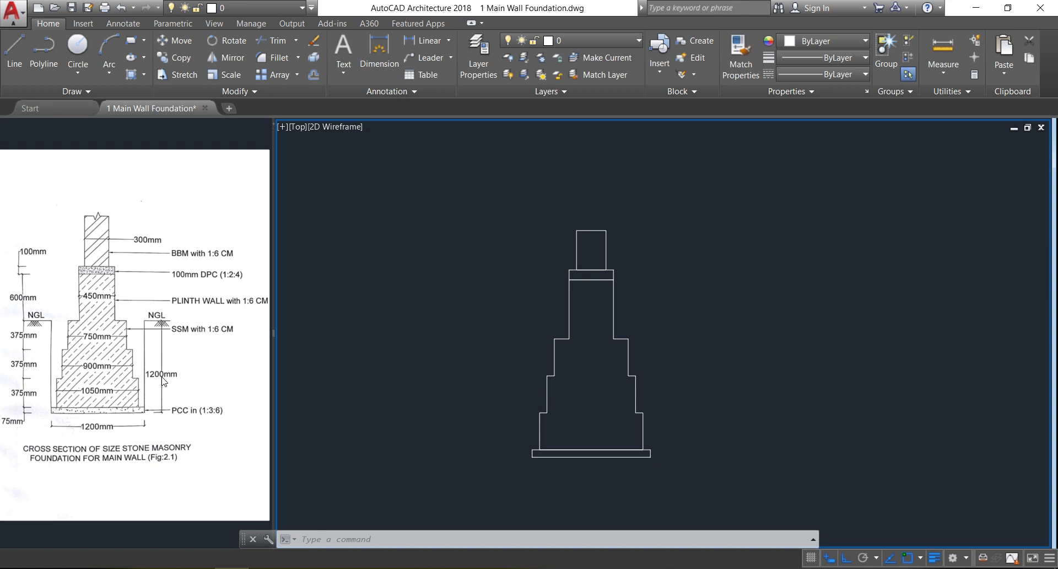
- Draw a line from the PCC base's right end 1200 up, then 300 right
click(14, 51)
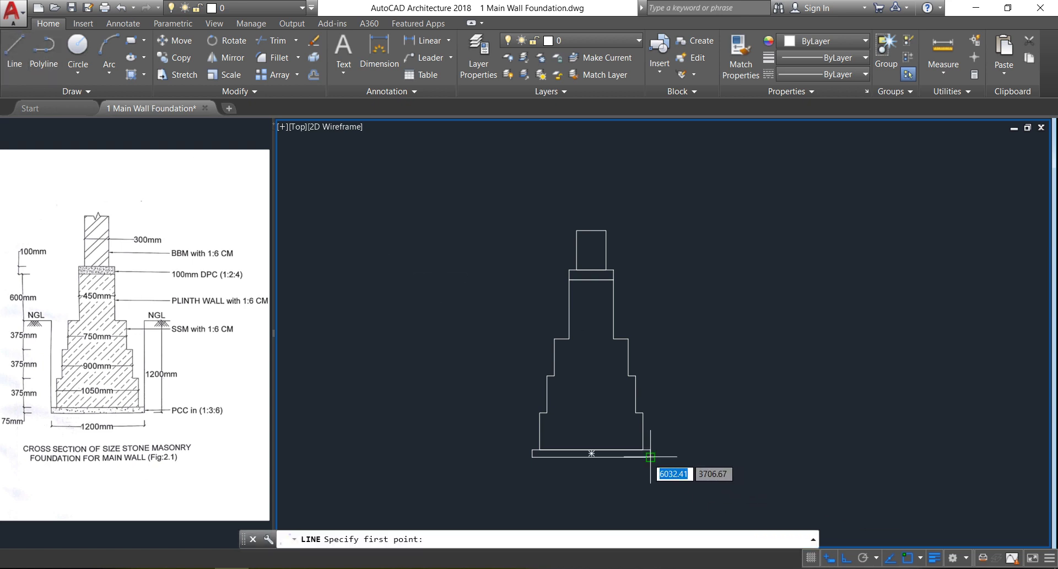
scroll(656, 464, up, 8)
click(626, 424)
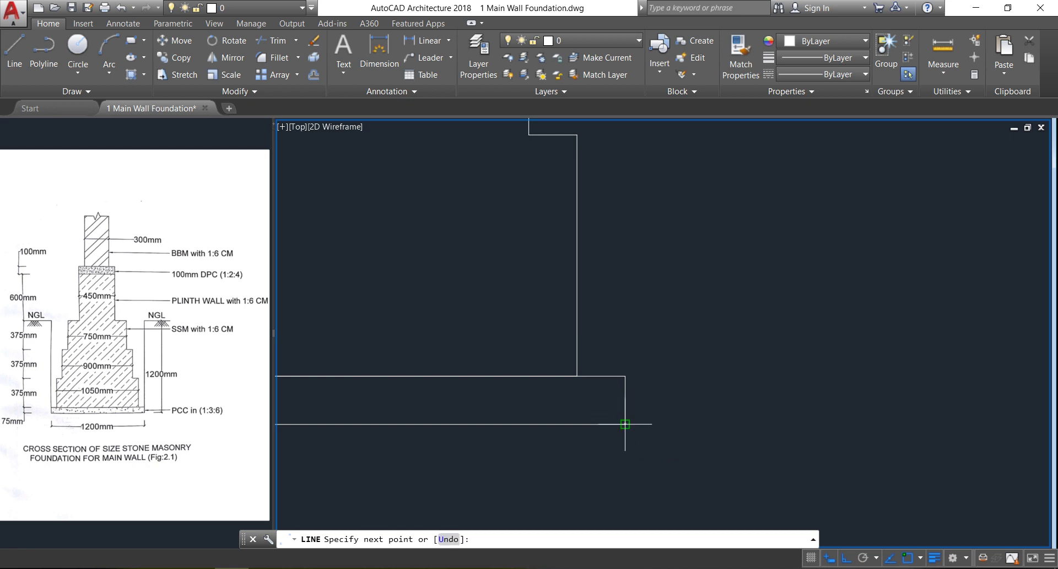
scroll(652, 485, down, 7)
text(1200)
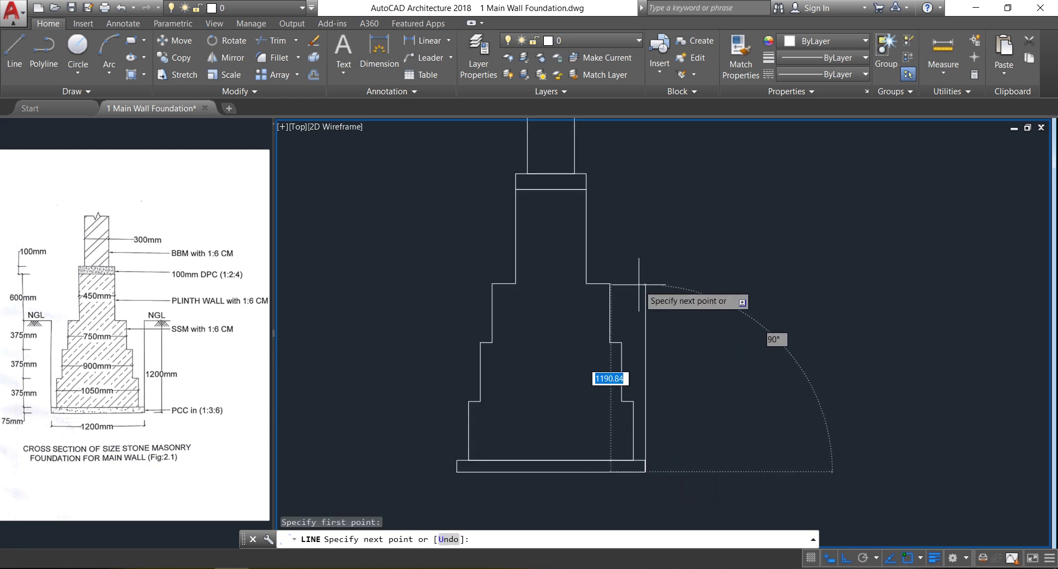
key(Return)
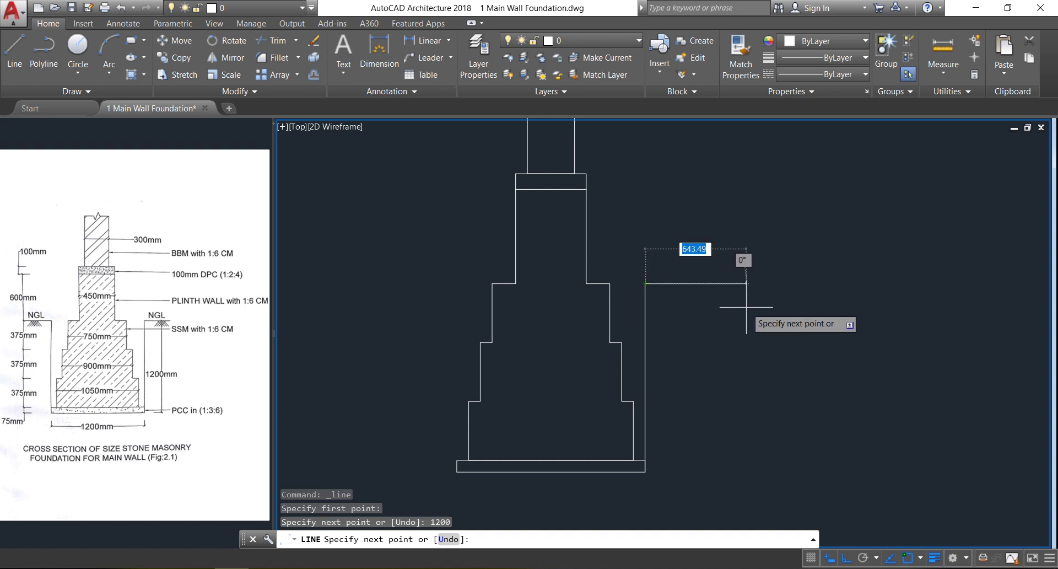
text(300)
key(Return)
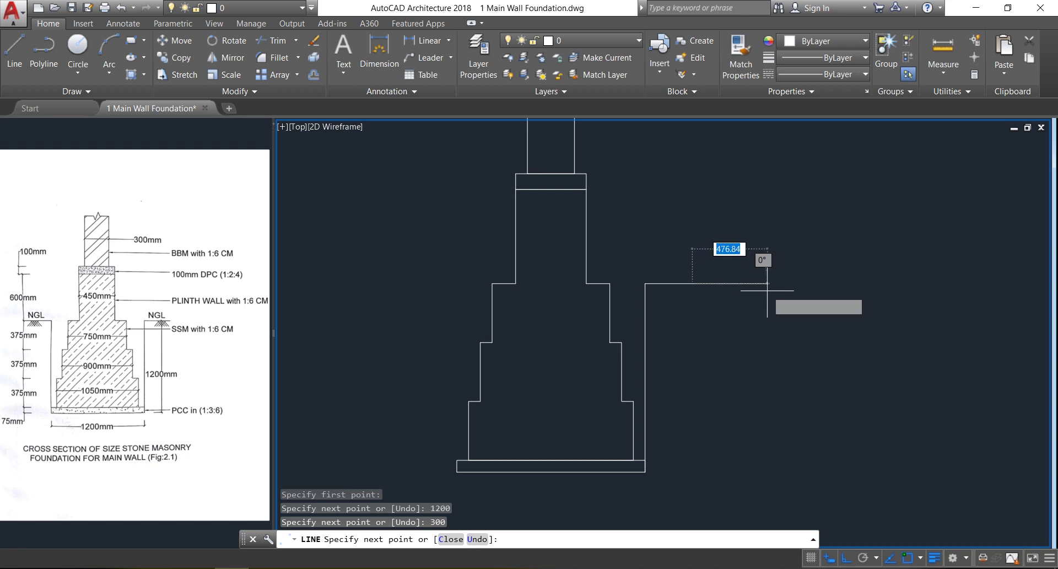
key(Escape)
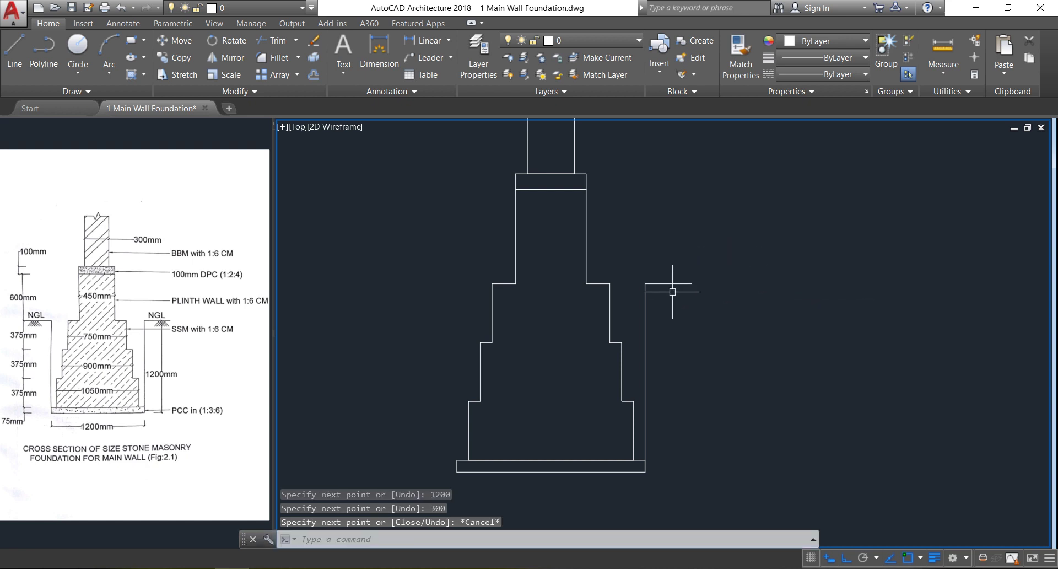
scroll(659, 278, up, 3)
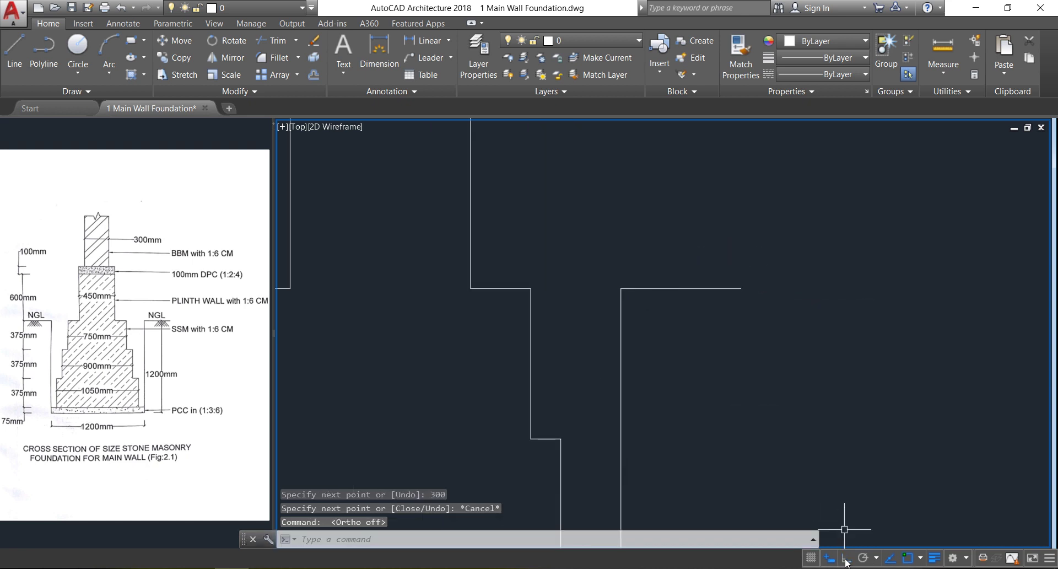
- Draw a single slanted stroke under the right ground line, then turn ortho back on
key(l)
key(Return)
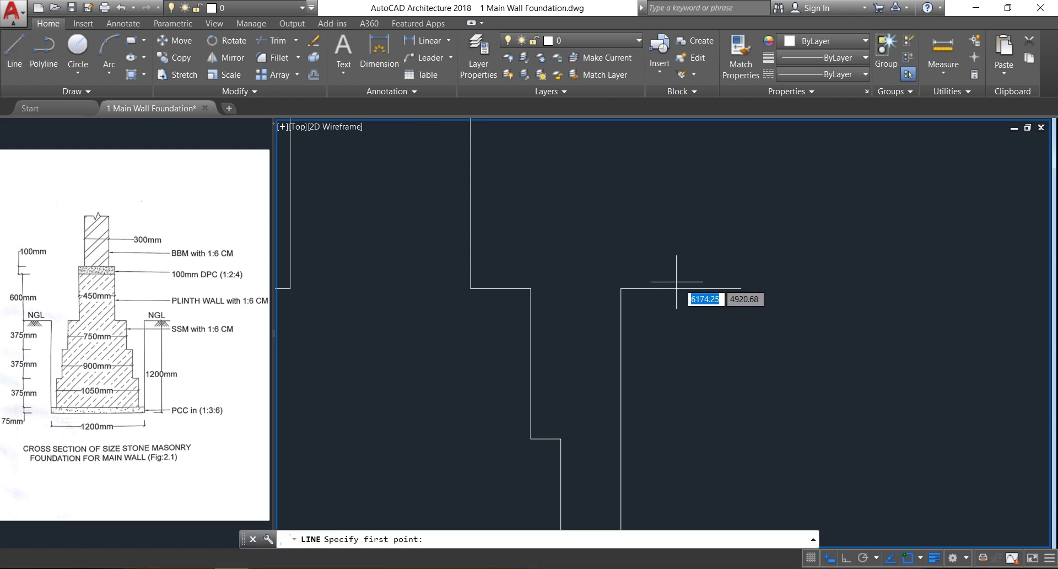
scroll(661, 286, up, 2)
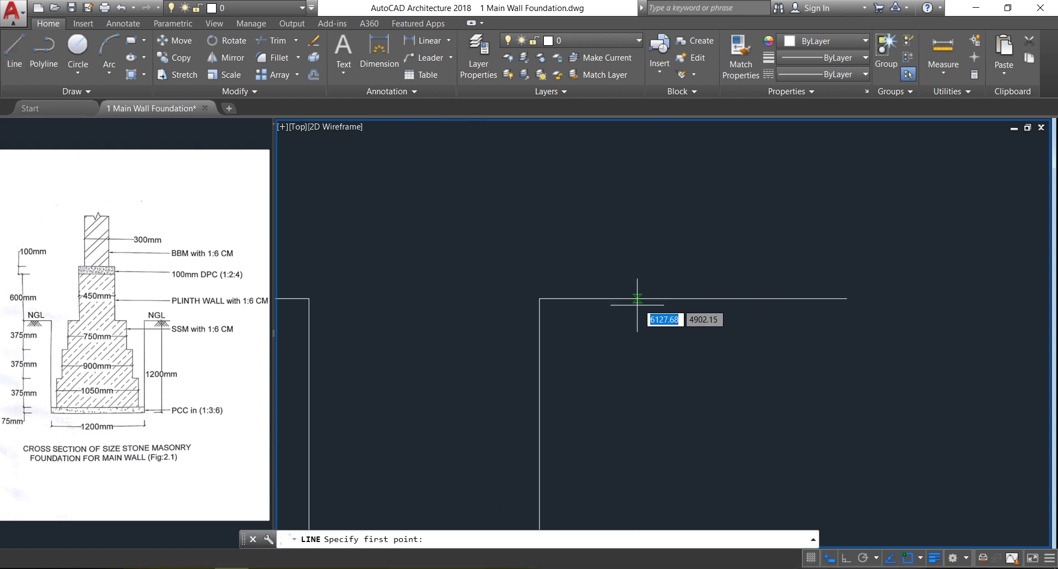
click(669, 298)
click(645, 337)
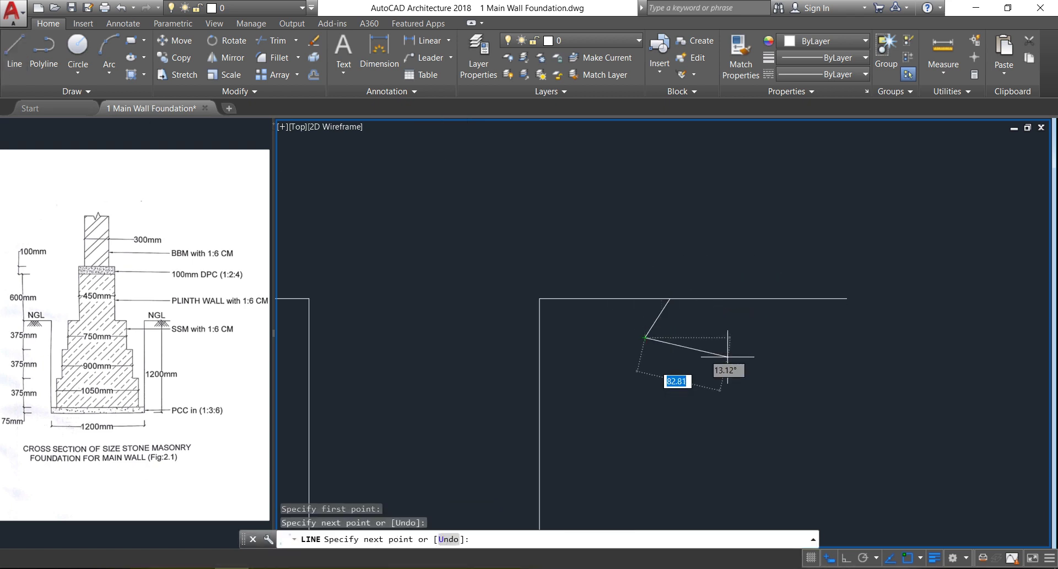
key(Return)
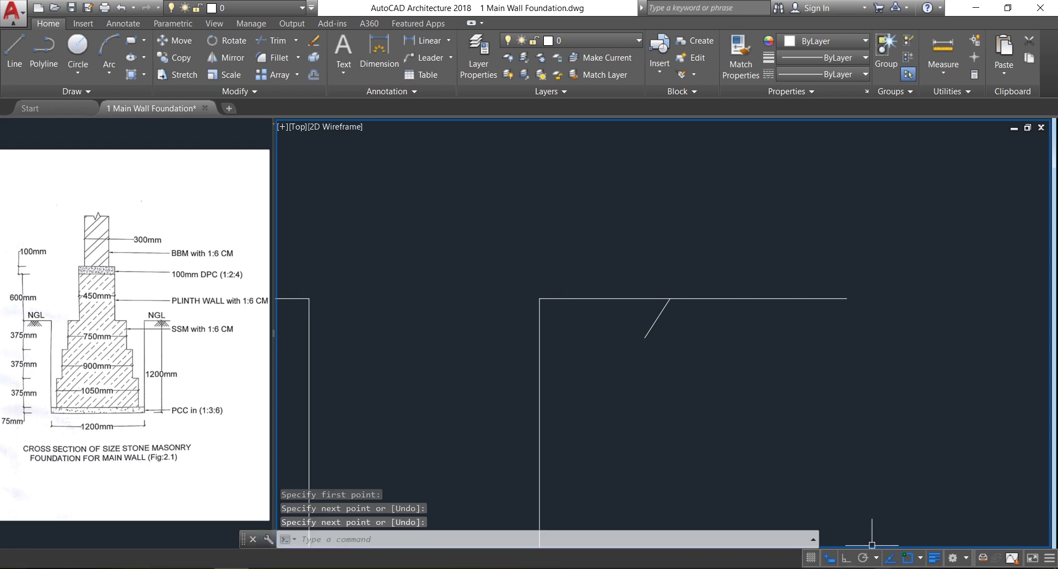
click(846, 558)
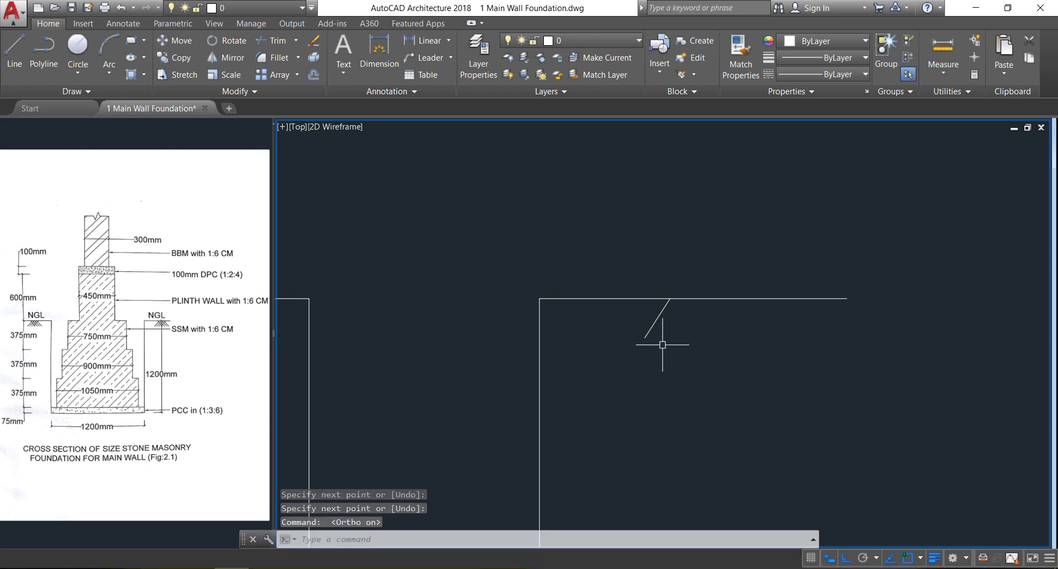
- Copy the diagonal stroke three times at even spacing along the ground line
click(686, 339)
click(619, 323)
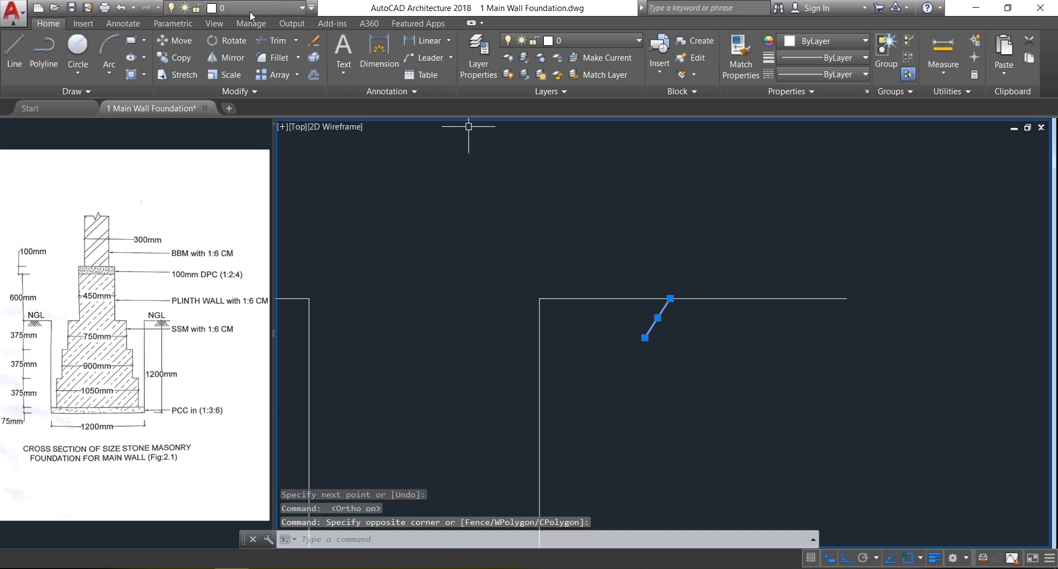
click(175, 57)
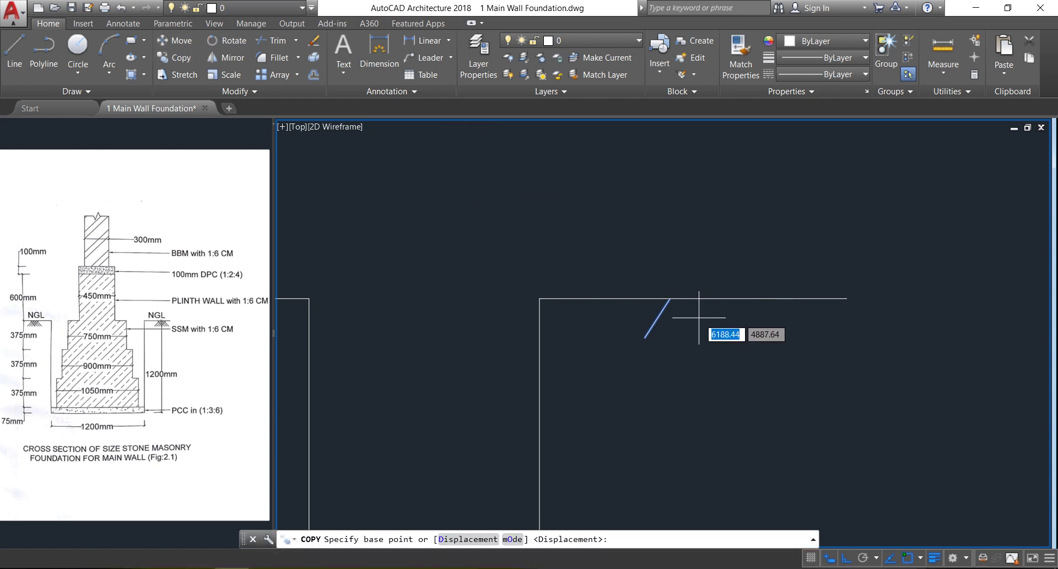
click(670, 298)
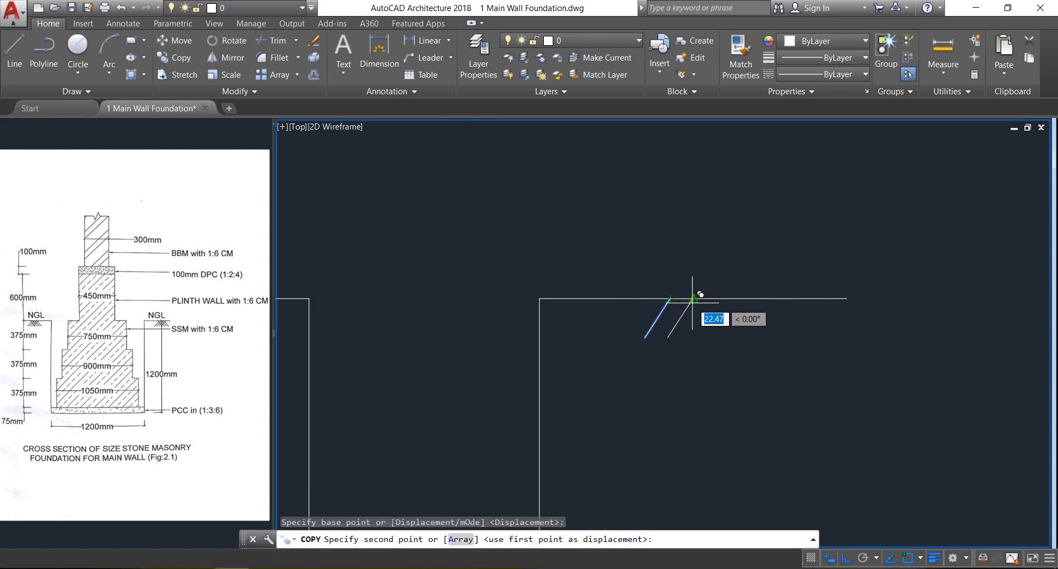
click(692, 298)
click(714, 298)
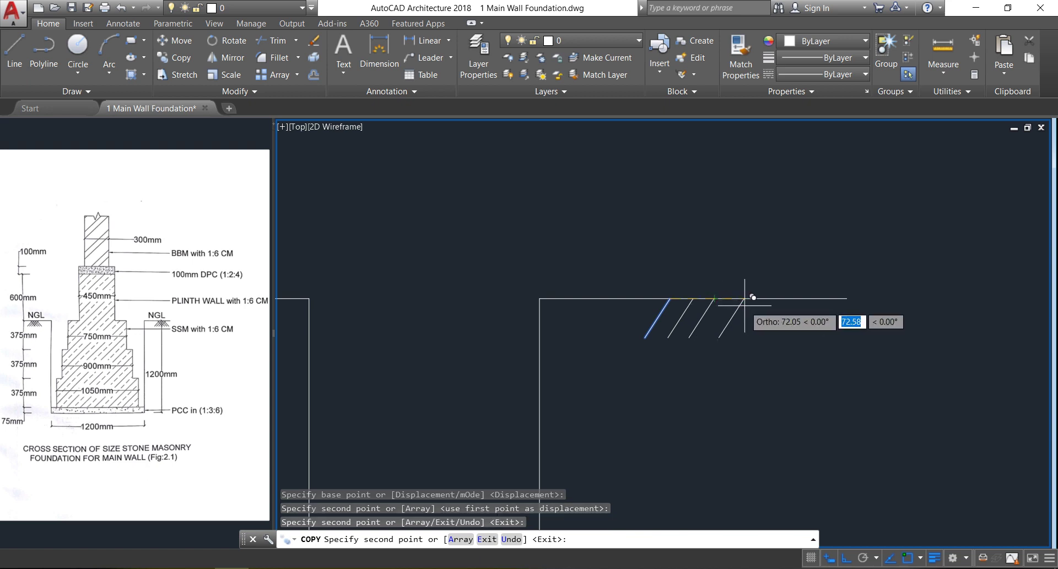
click(735, 298)
key(Escape)
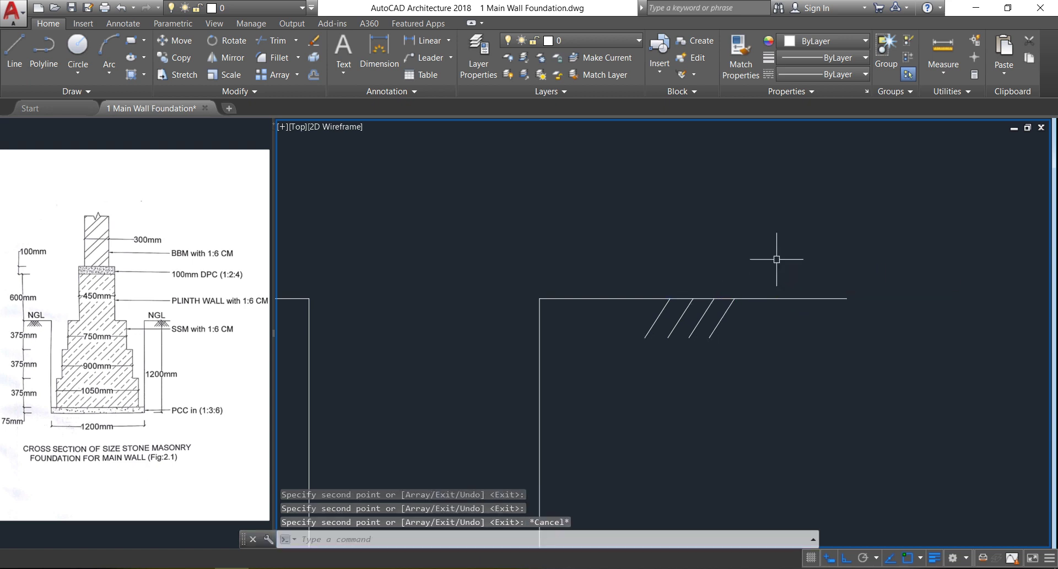
- Mirror the four diagonal strokes about a vertical axis, keeping the originals, to form crosses
click(766, 352)
click(595, 317)
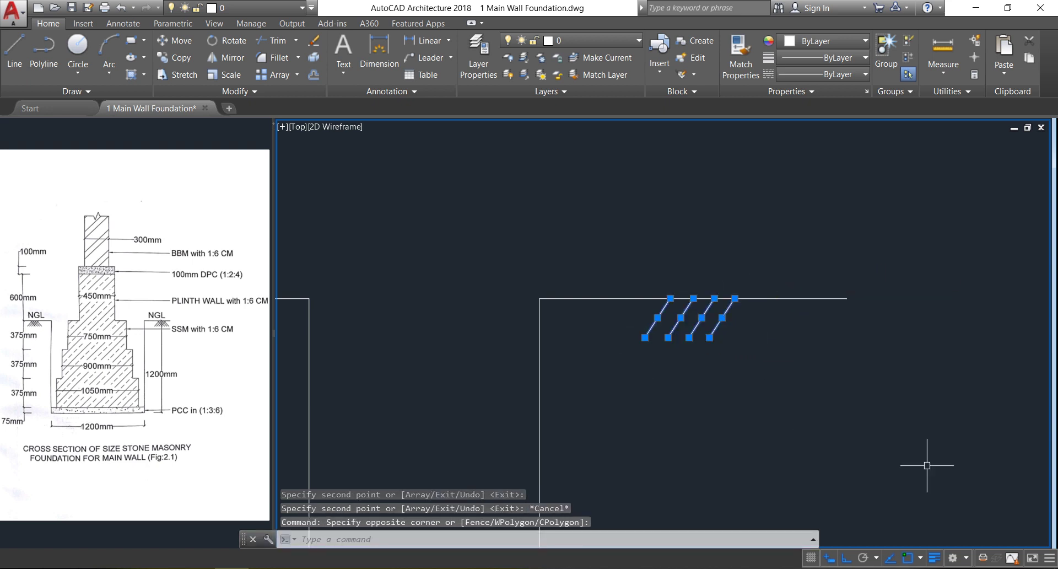
click(231, 60)
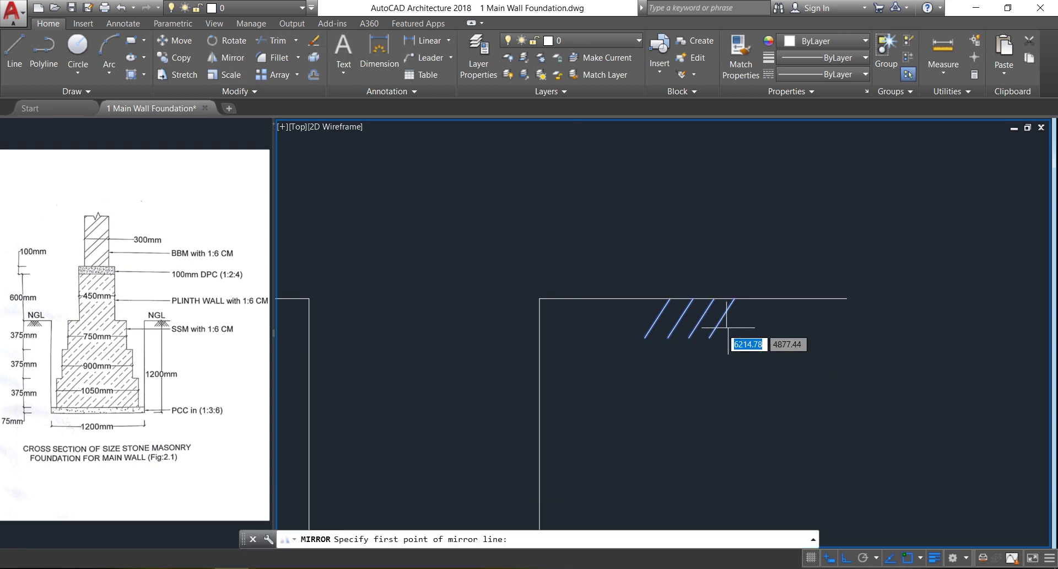
click(689, 301)
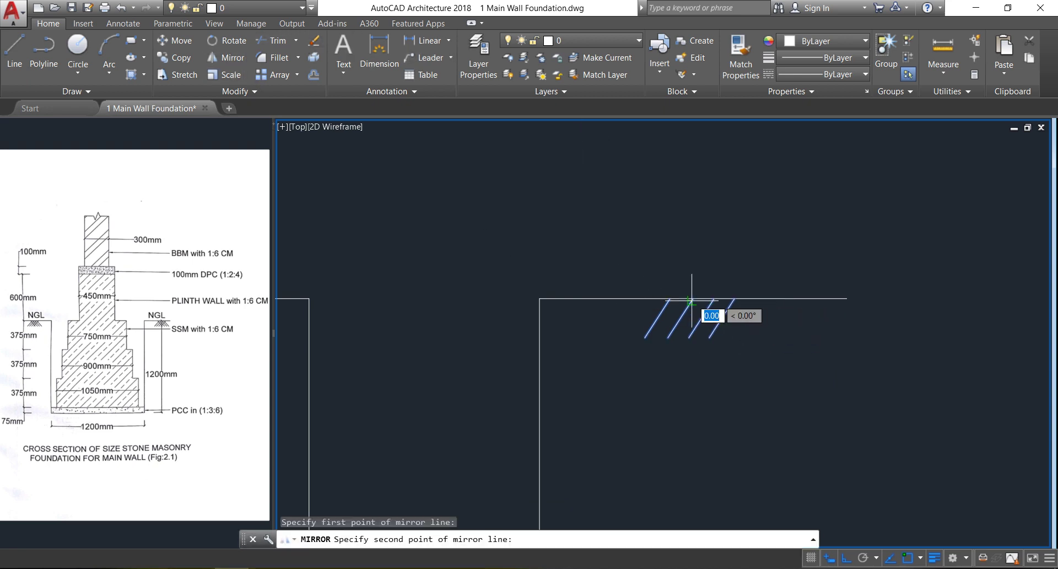
click(729, 353)
key(Return)
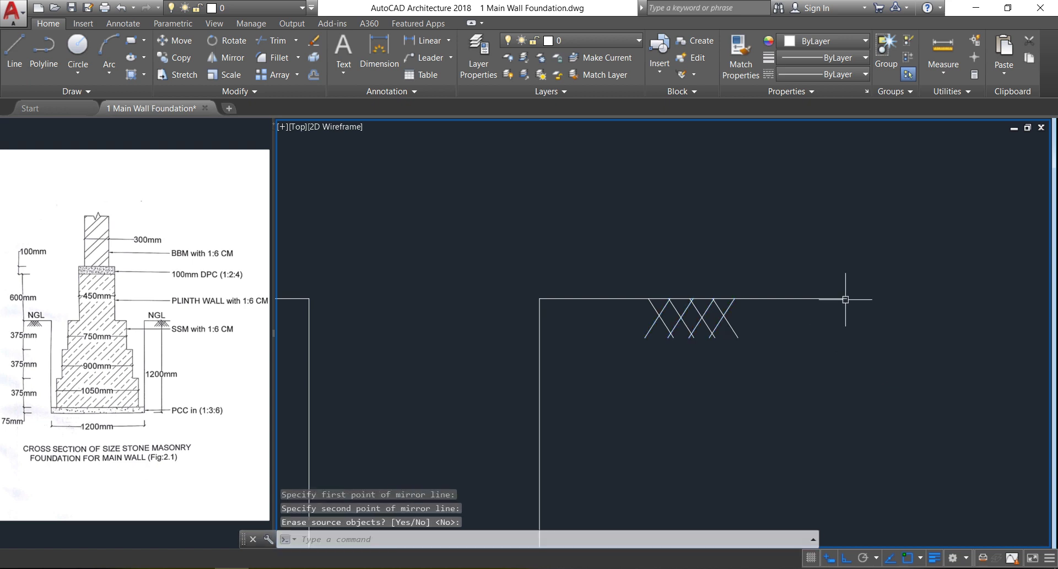
- Select the right ground line, its crossed hatch strokes and the trench side
scroll(744, 227, down, 3)
click(762, 333)
click(635, 243)
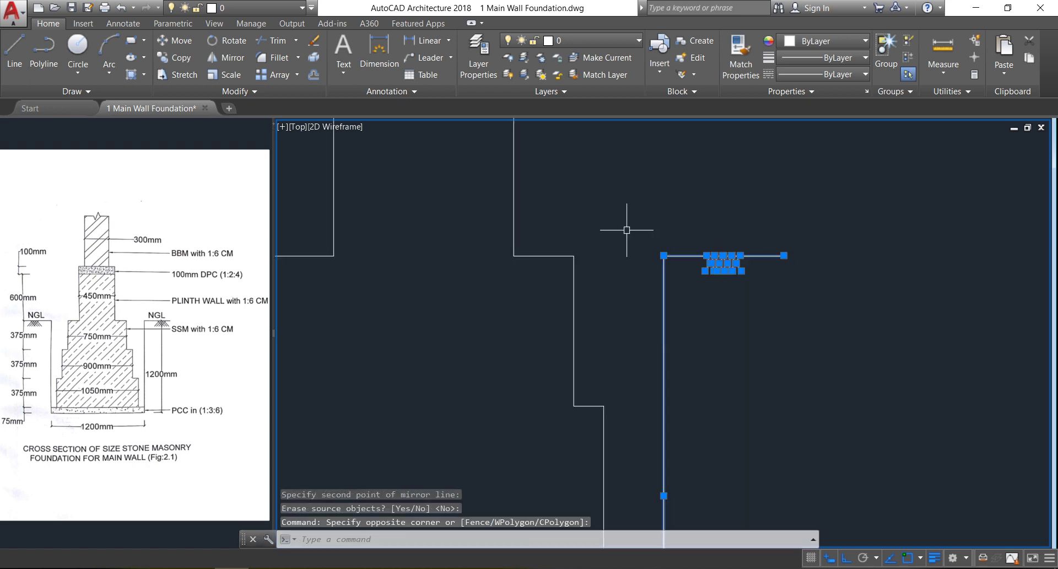
scroll(634, 276, down, 4)
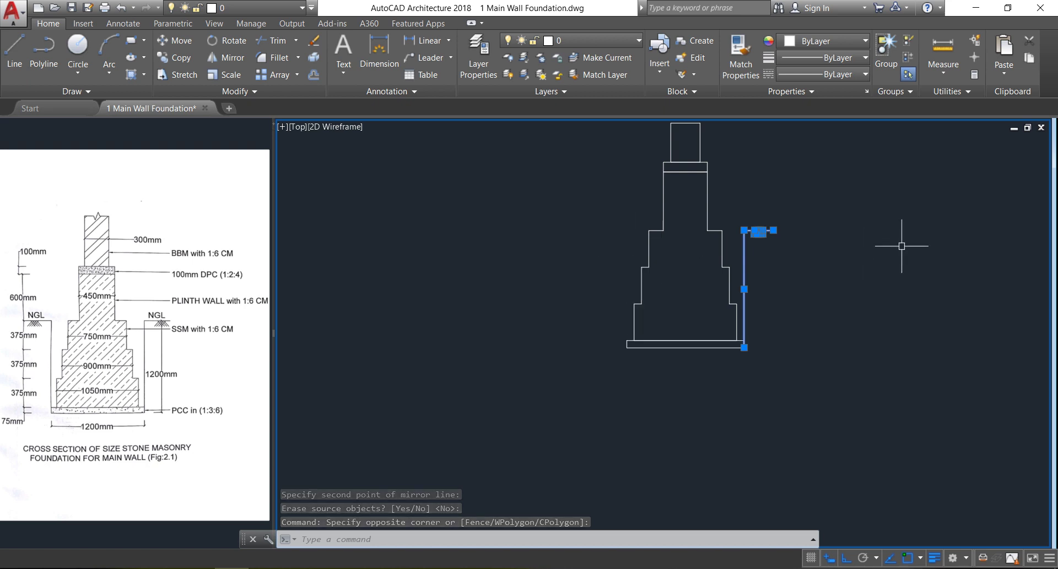
- Mirror the ground line, hatch strokes and trench side about the foundation's vertical centreline, keeping originals
scroll(762, 224, up, 2)
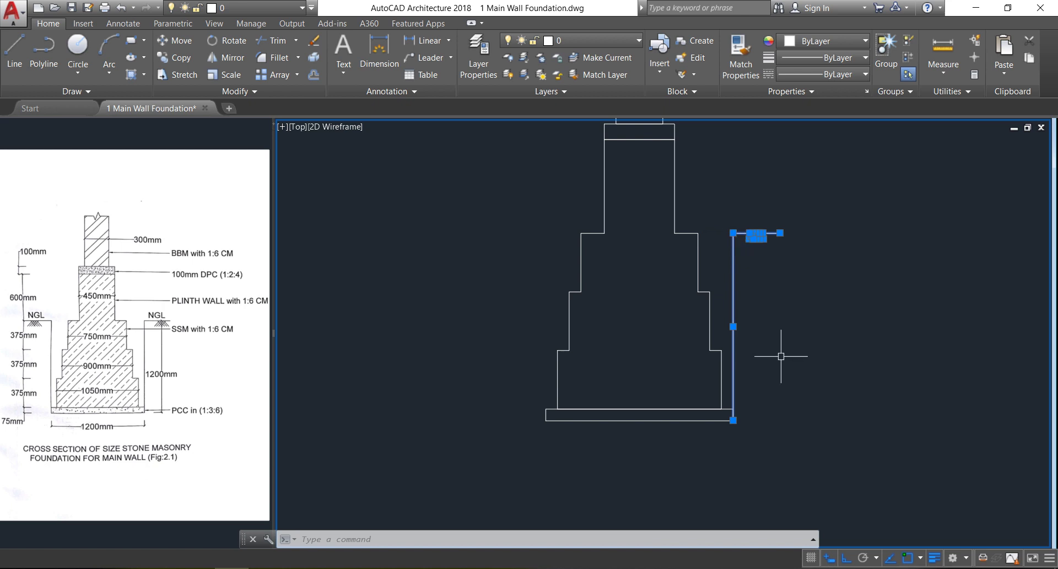
click(226, 58)
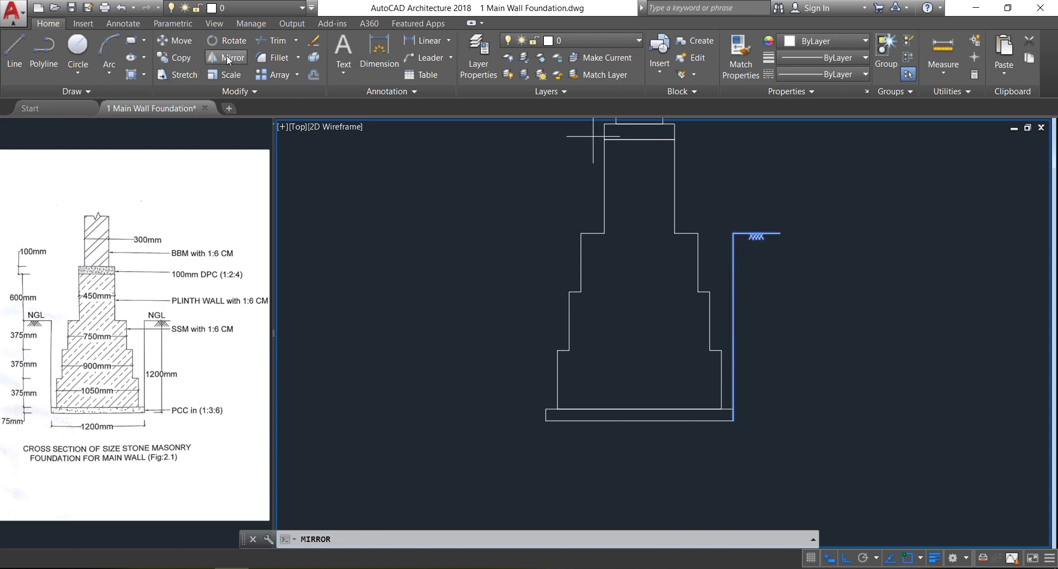
click(639, 411)
click(639, 256)
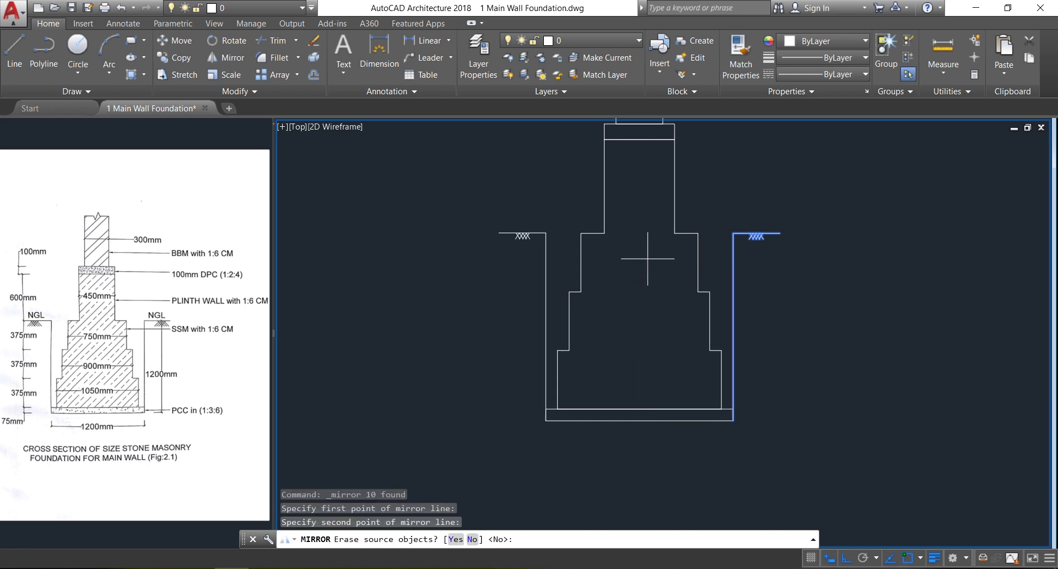
key(Return)
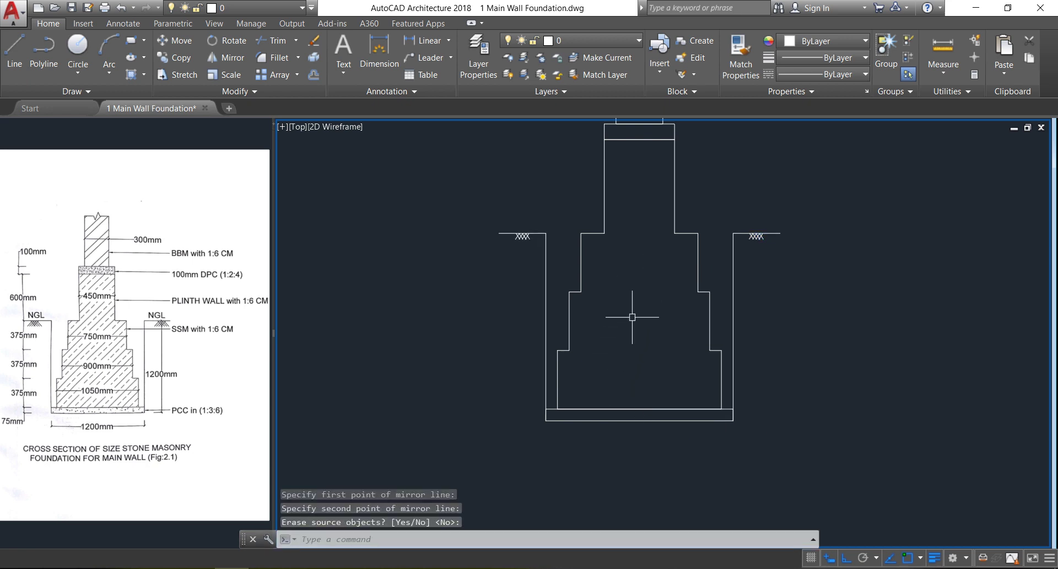
mouse_move(632, 316)
middle_down()
mouse_move(579, 394)
mouse_move(544, 476)
middle_up()
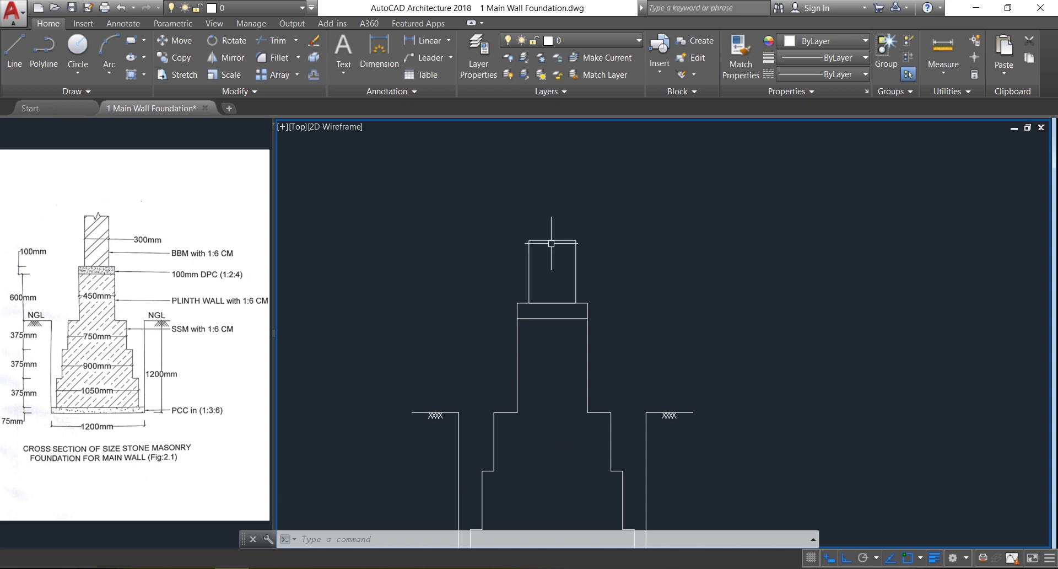
- Place a breakline across the wall top with symbol size 100 and extension 100
text(Br)
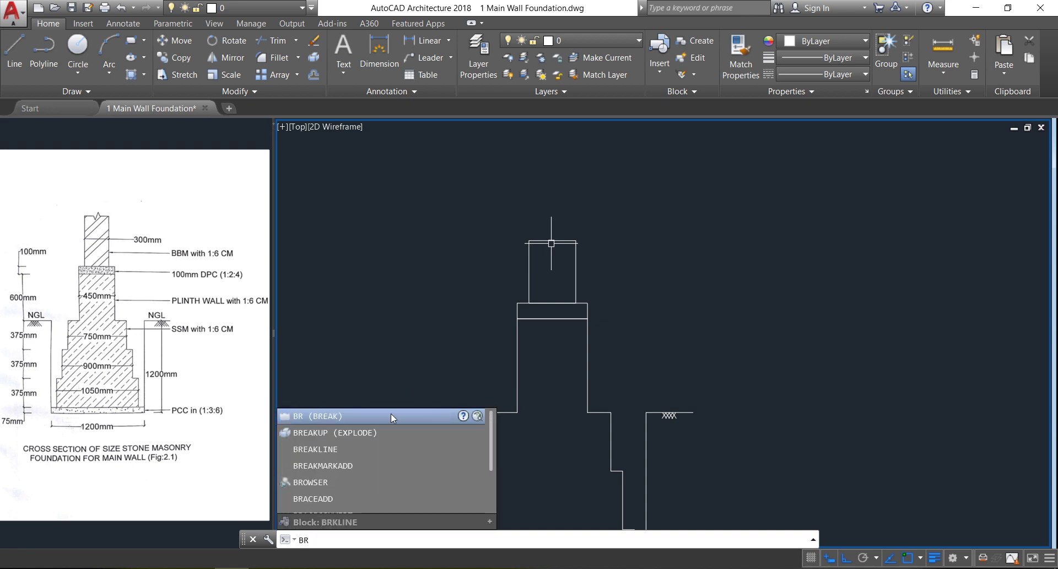
click(315, 449)
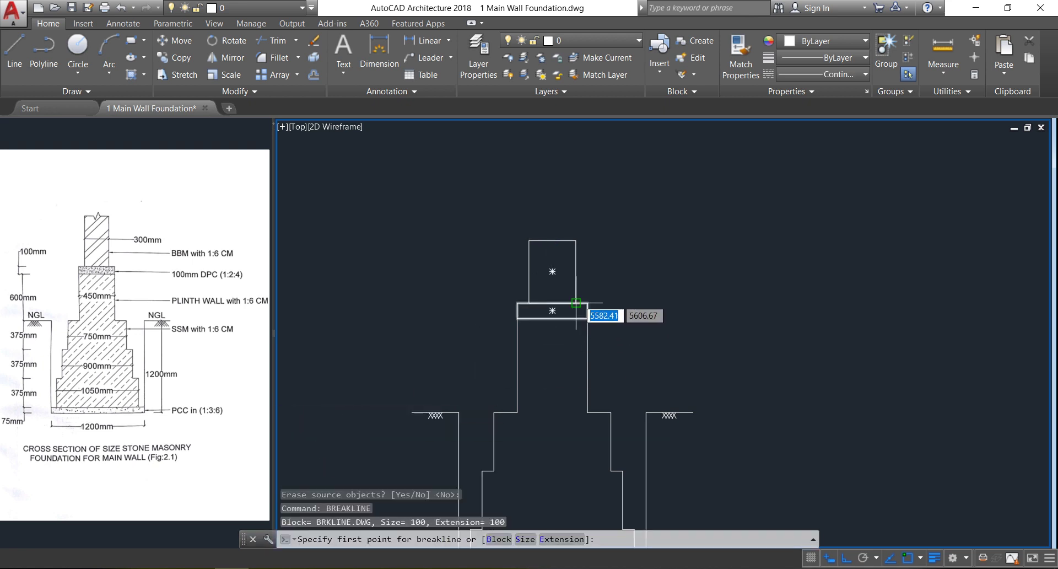
click(526, 539)
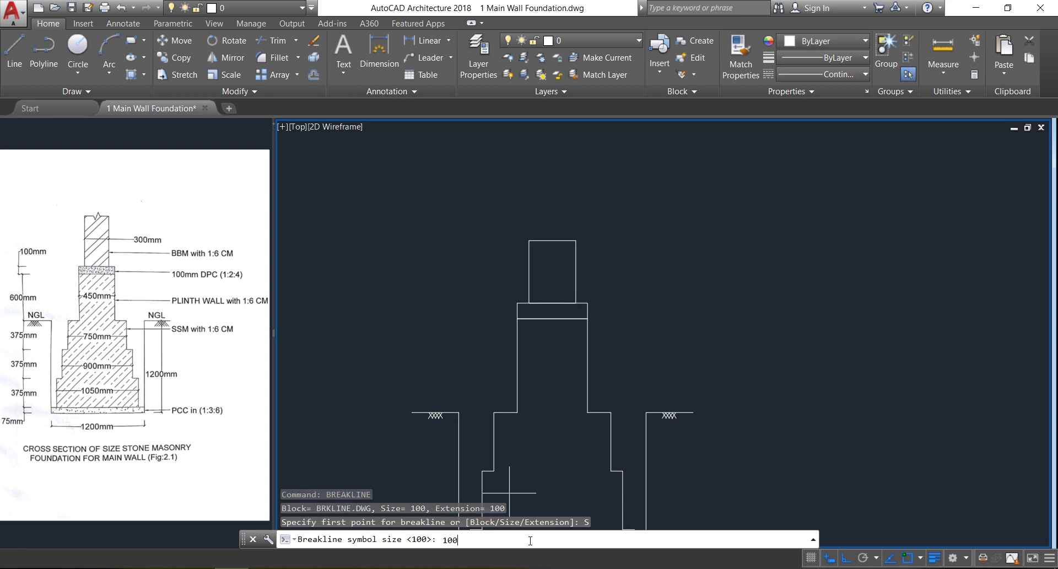
text(100)
key(Return)
click(553, 537)
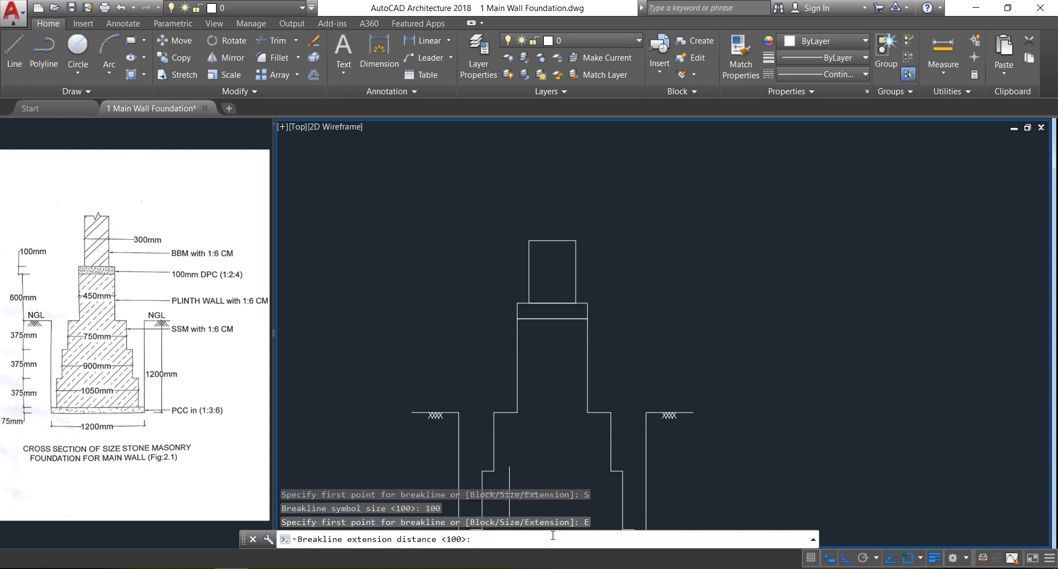
key(Return)
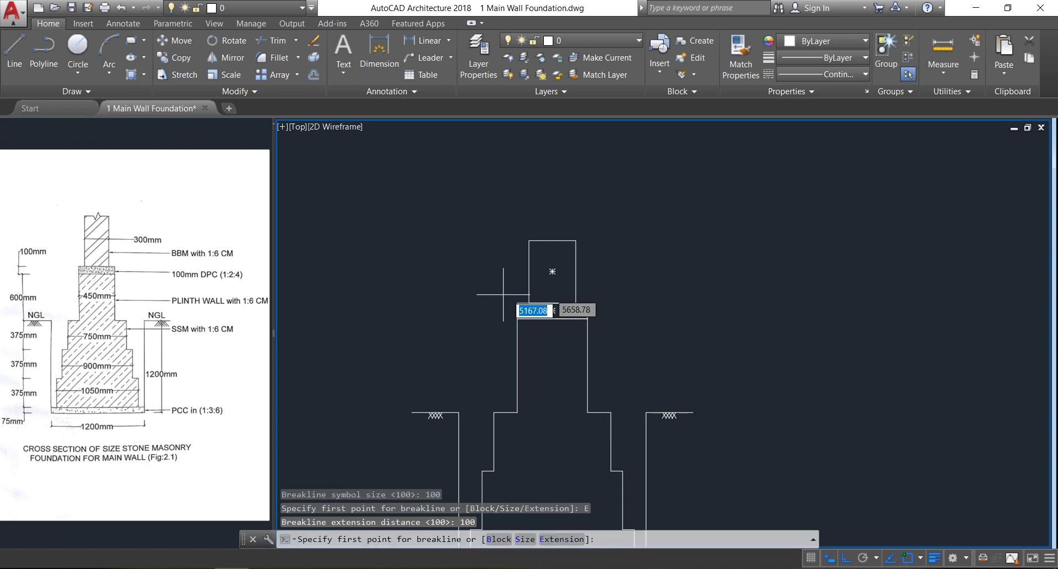
click(529, 239)
click(575, 240)
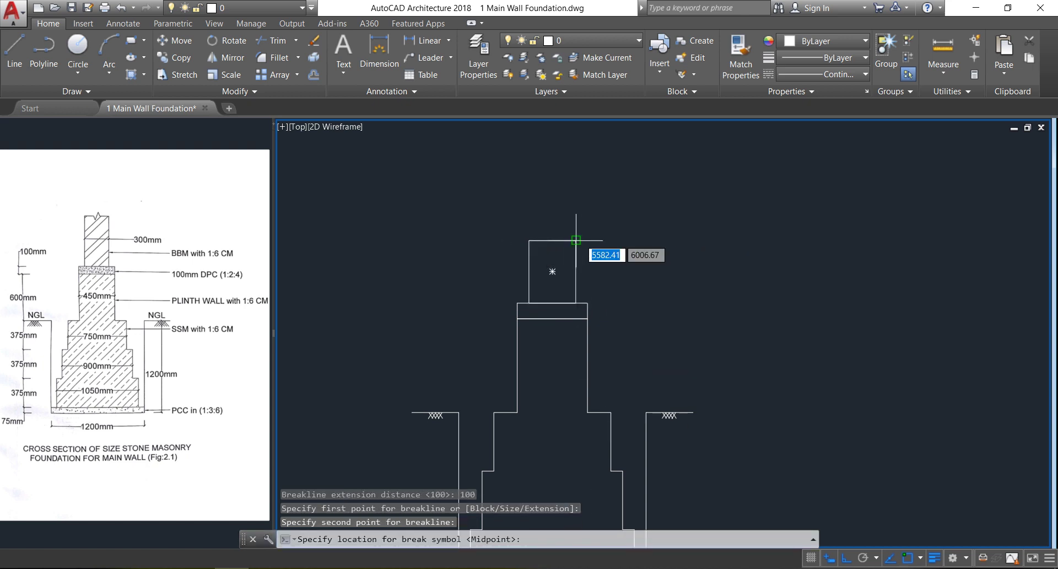
key(Return)
- Trim the wall-top line between the breakline's zigzag legs and recentre the drawing
scroll(542, 237, up, 5)
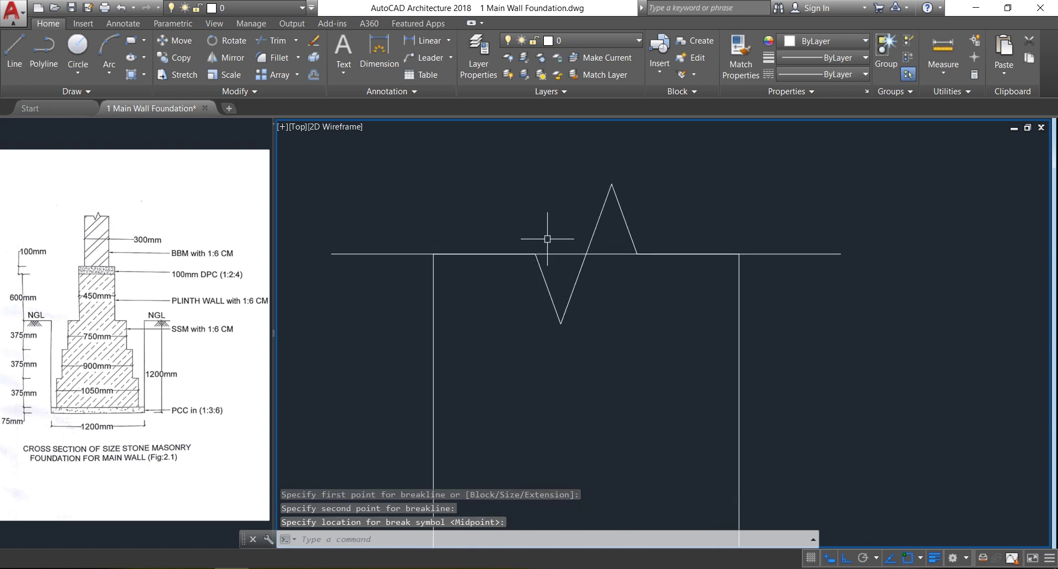
click(274, 42)
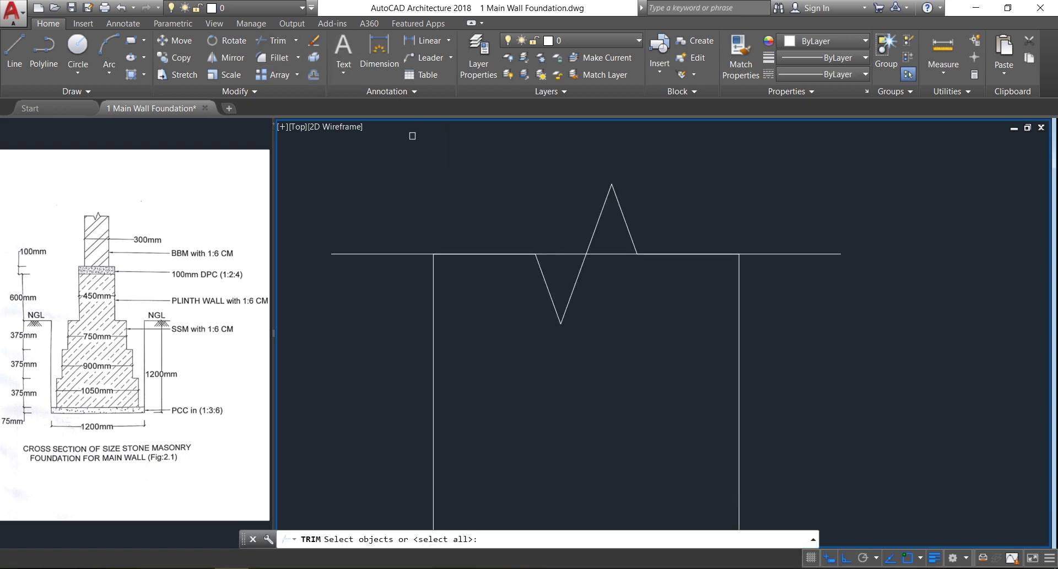
key(Return)
click(561, 253)
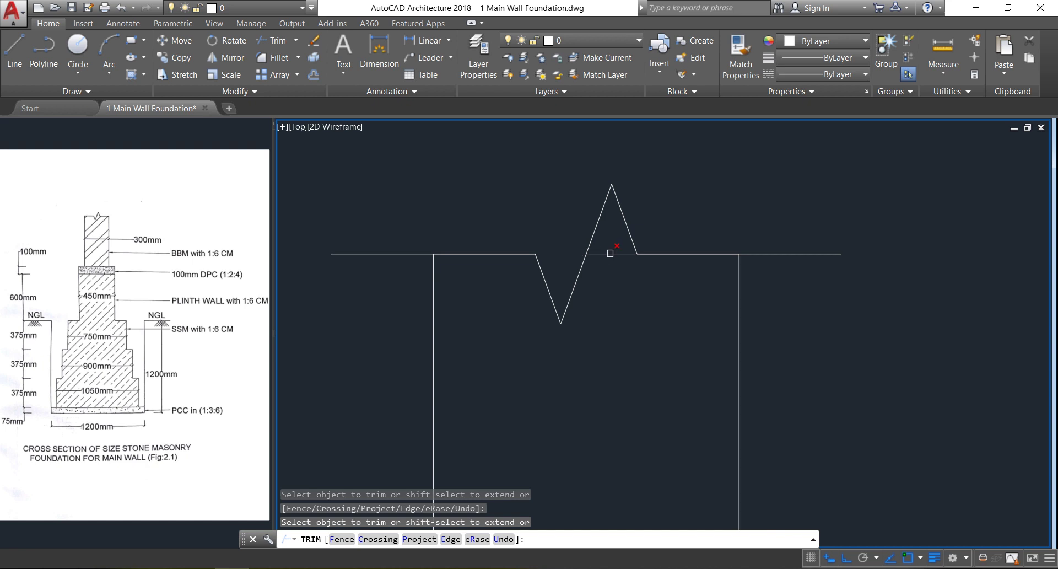
scroll(639, 185, down, 8)
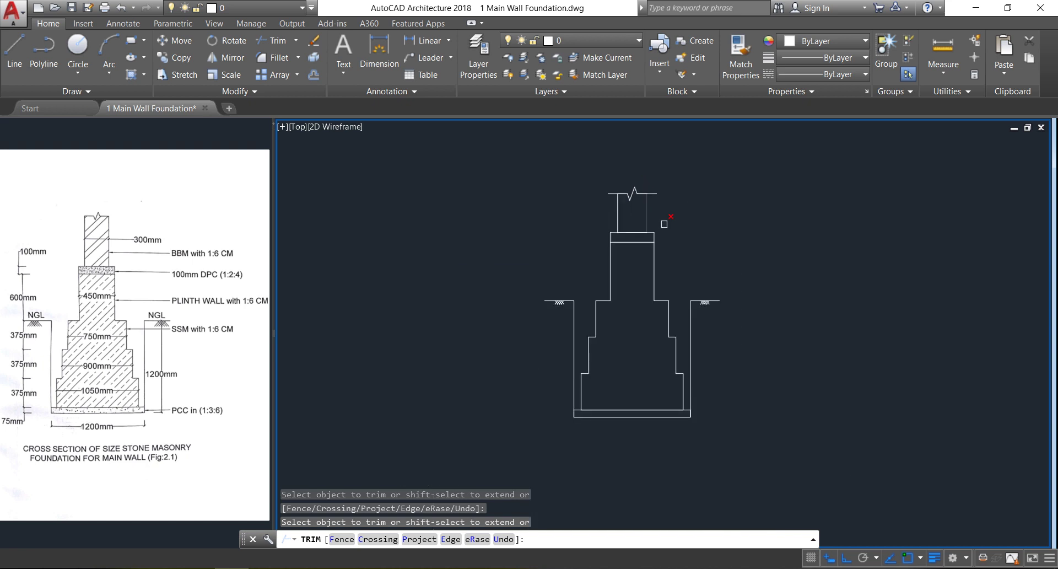
key(Escape)
scroll(672, 212, up, 1)
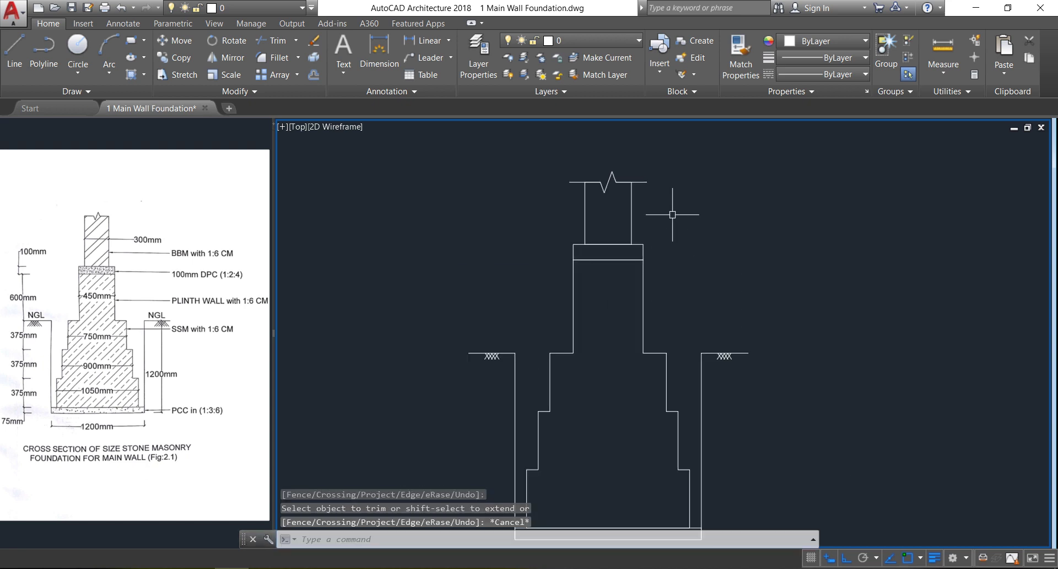
scroll(679, 226, down, 1)
middle_drag(694, 282, 587, 260)
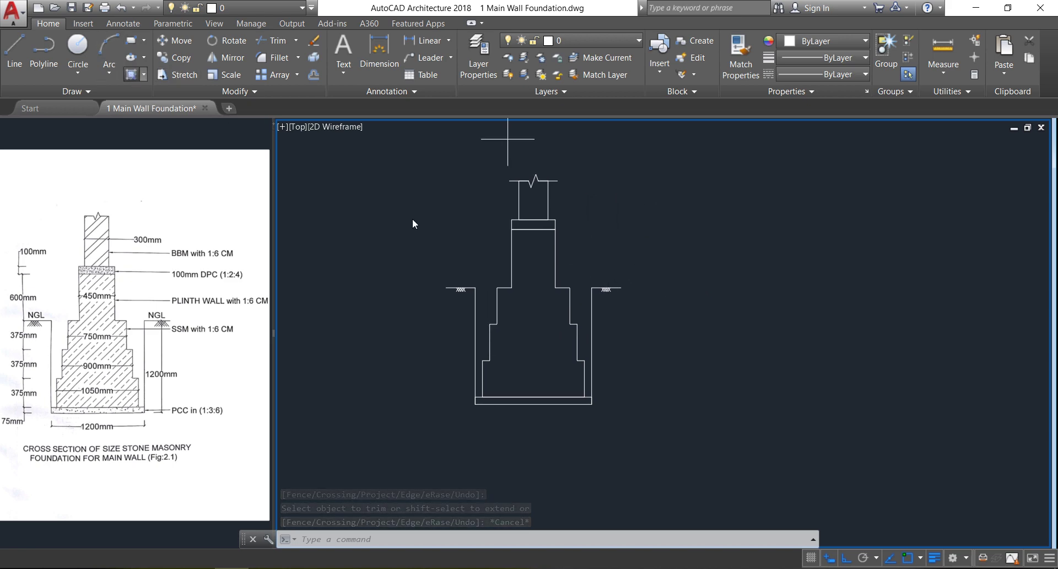
- Start an ANSI32 hatch inside the top wall box under the breakline
text(h)
key(Return)
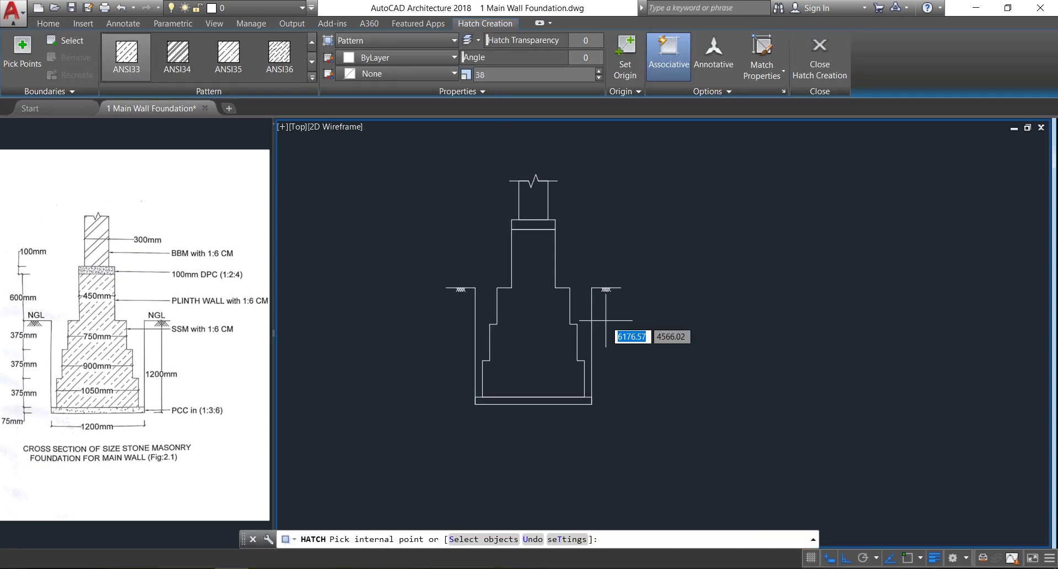
click(310, 78)
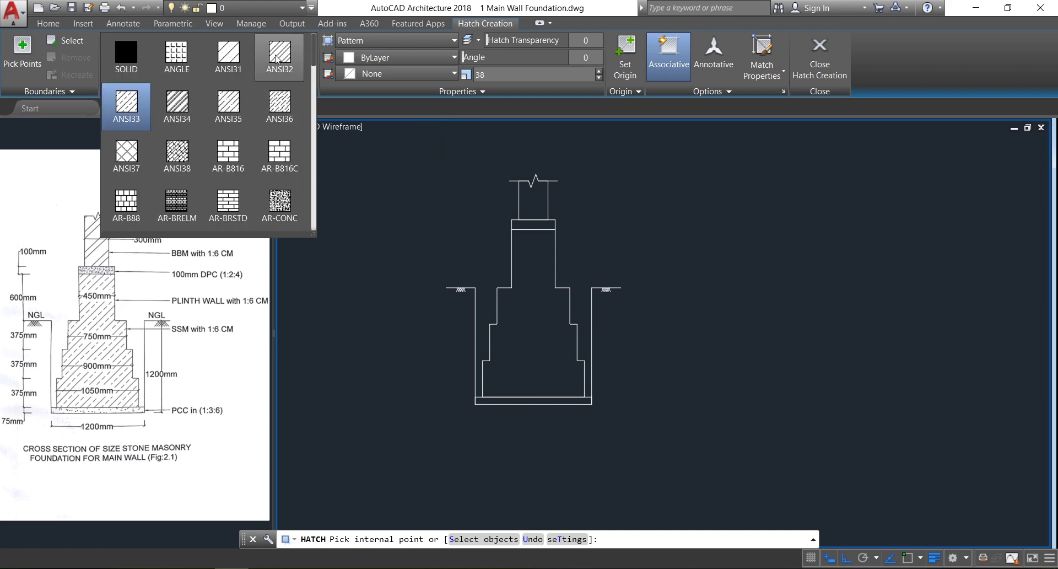
click(276, 60)
click(540, 203)
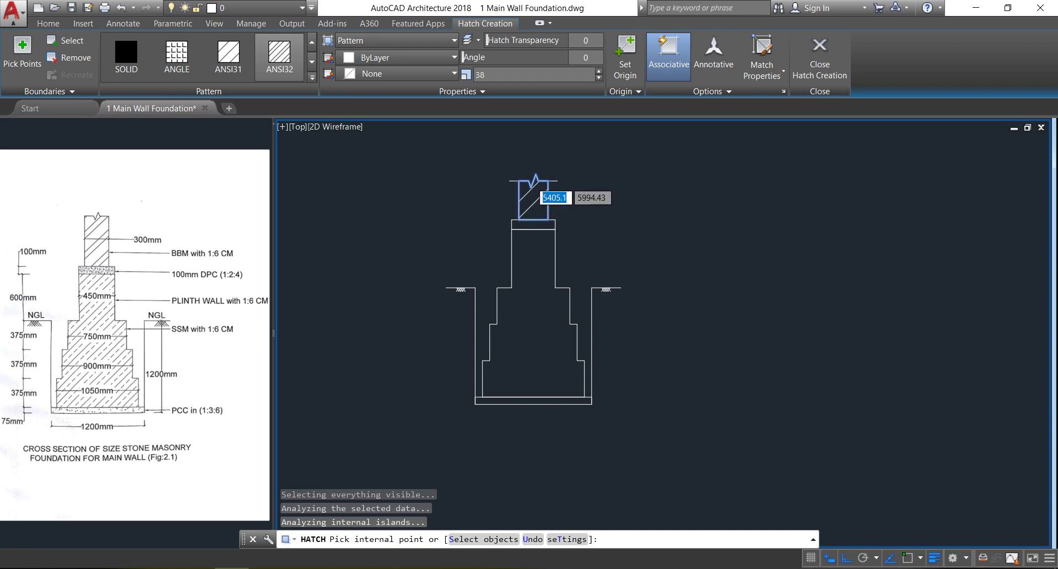
- Set the wall hatch scale to 14 and close Hatch Creation
scroll(533, 184, up, 4)
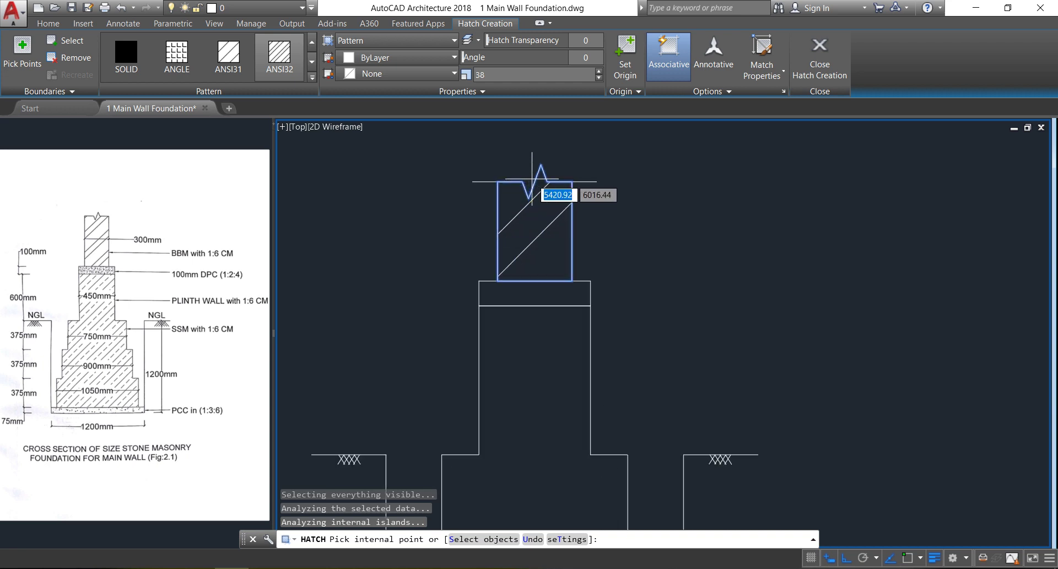
click(599, 78)
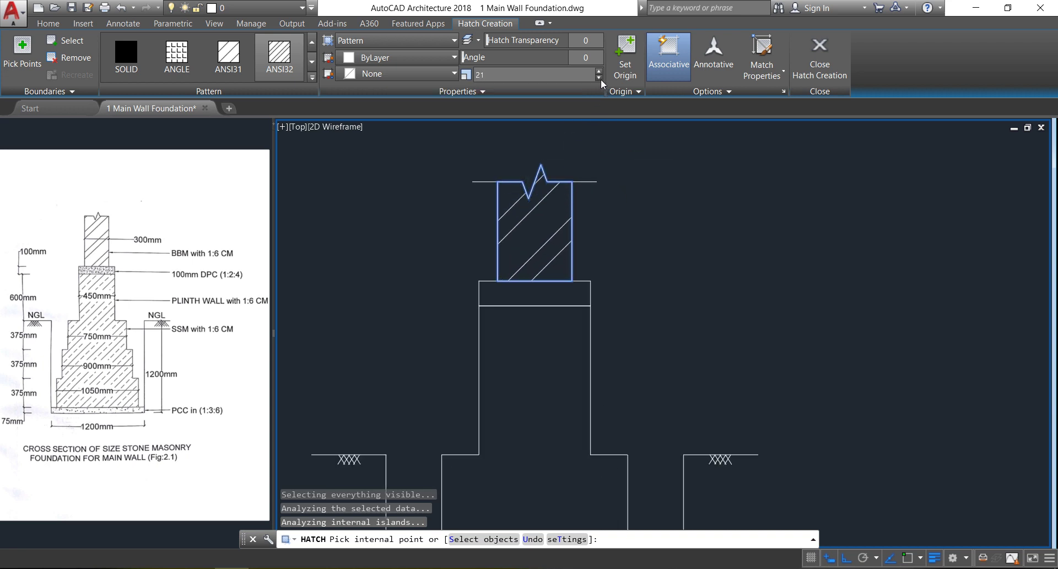
click(599, 78)
click(599, 78)
click(599, 78)
click(599, 77)
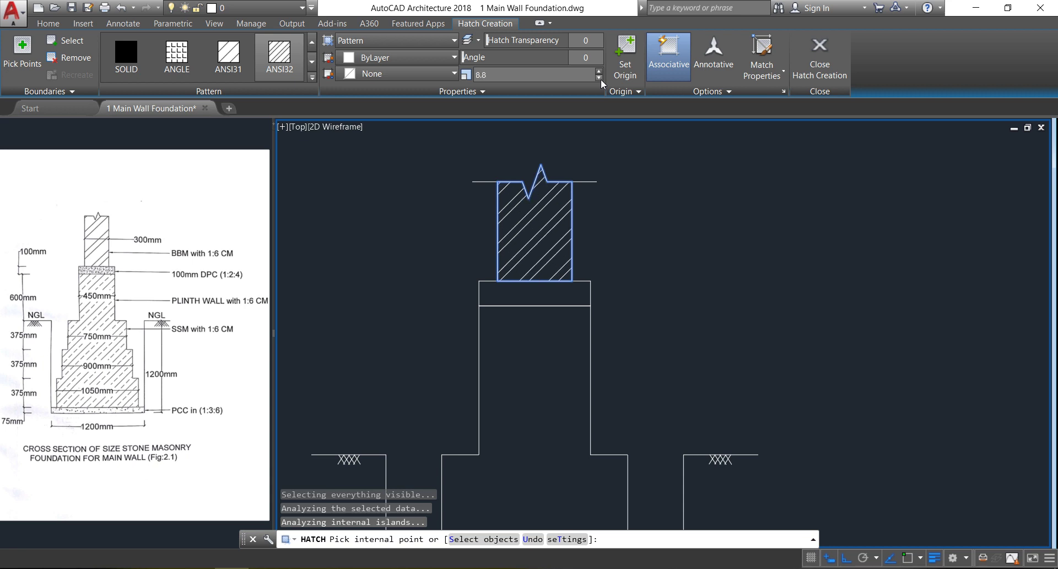
click(598, 72)
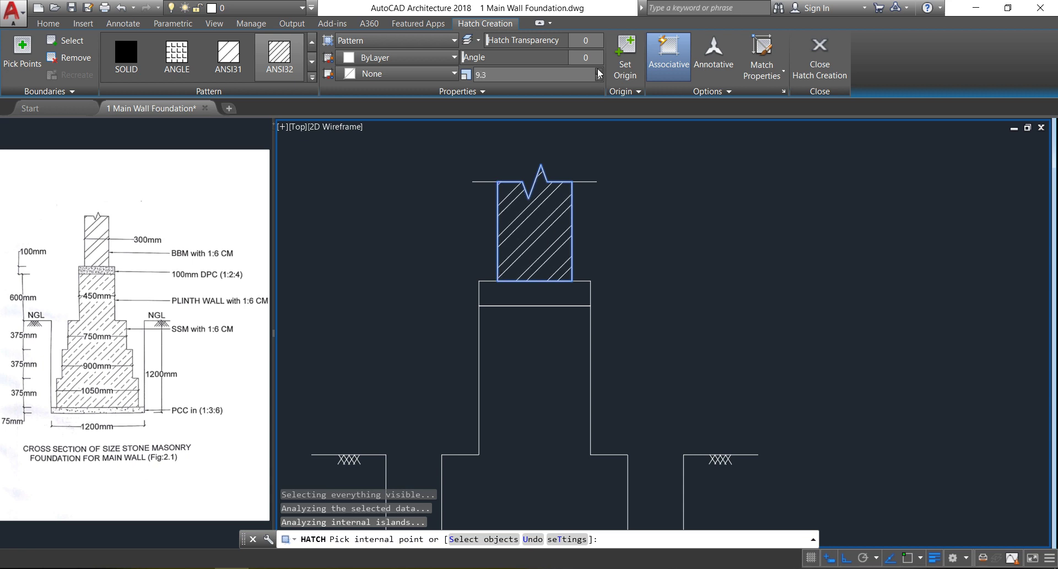
click(599, 71)
click(599, 72)
click(599, 72)
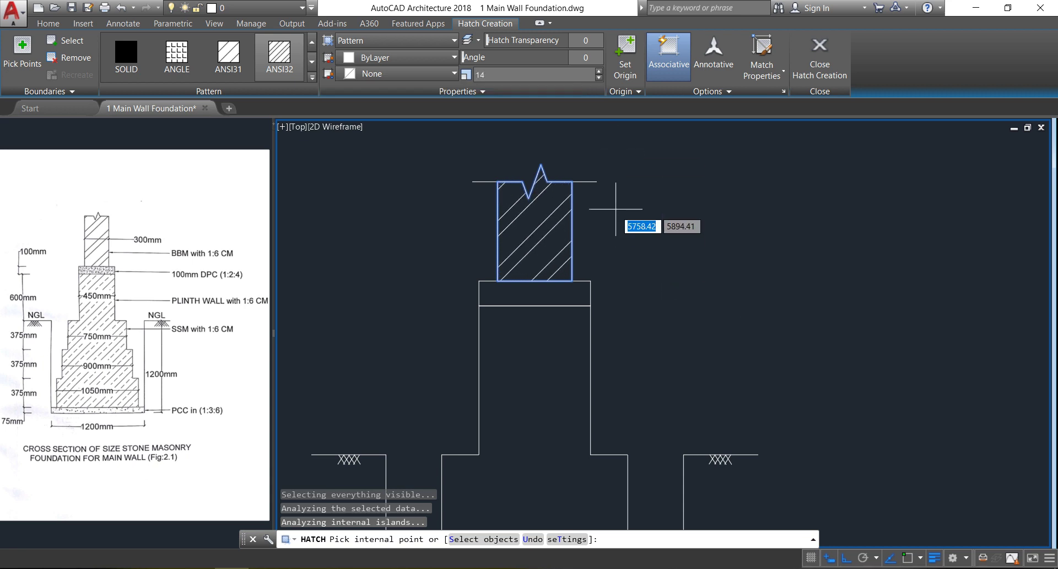
click(826, 64)
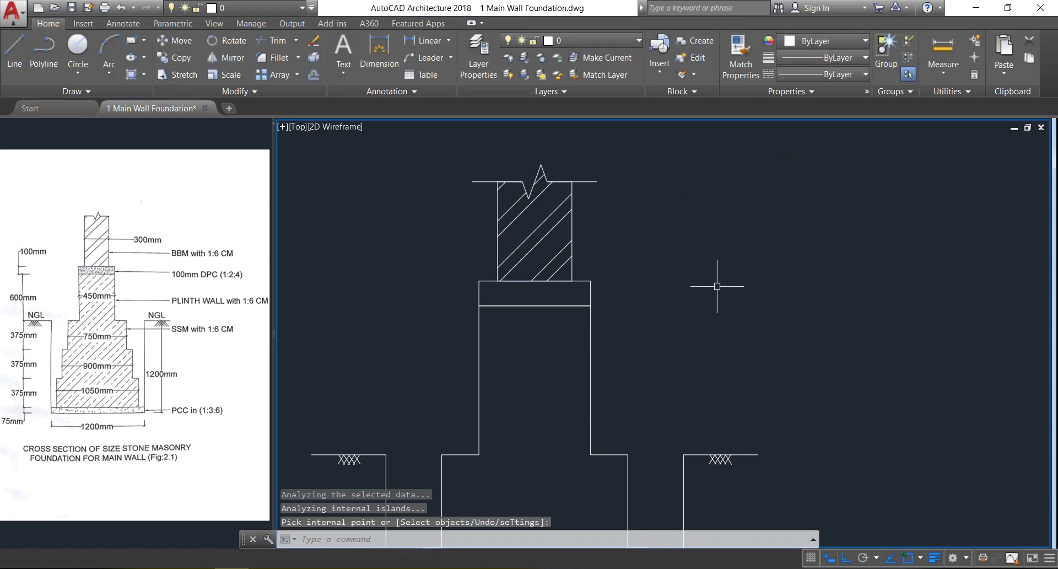
- Fill the plinth and stepped footing with ANSI33 hatch at scale 31
key(Return)
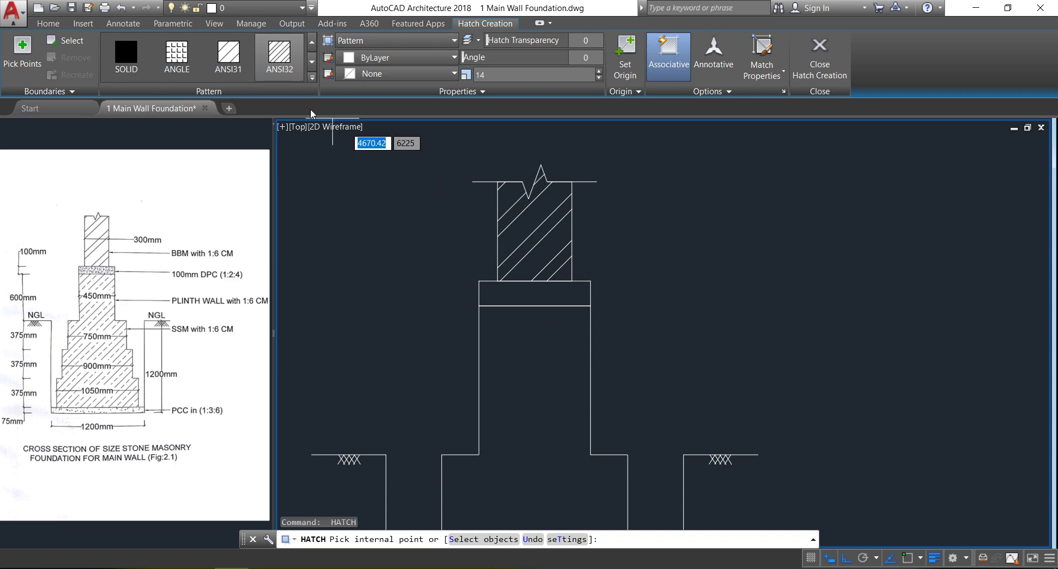
click(311, 77)
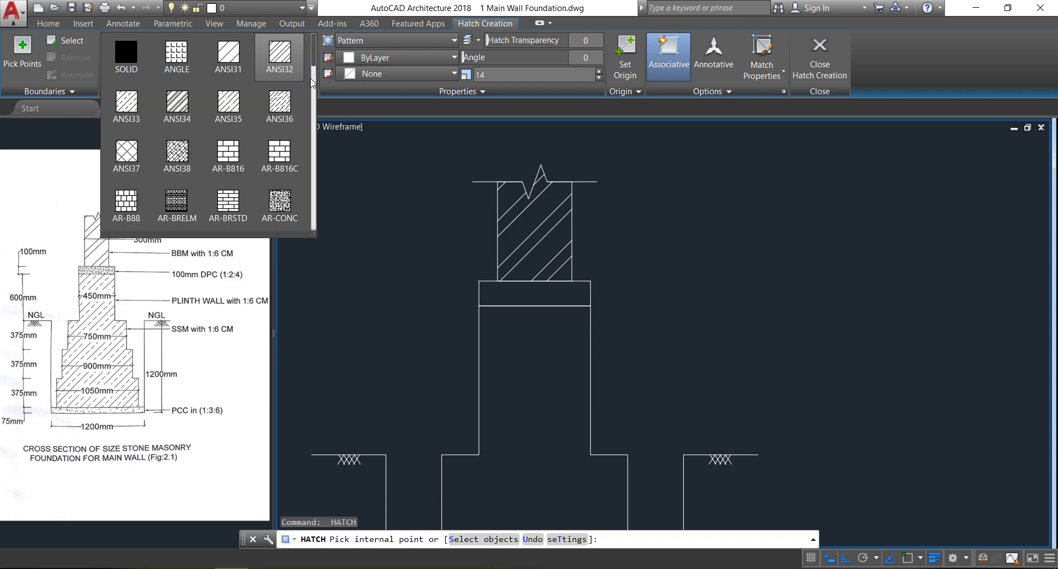
click(124, 110)
scroll(603, 216, down, 4)
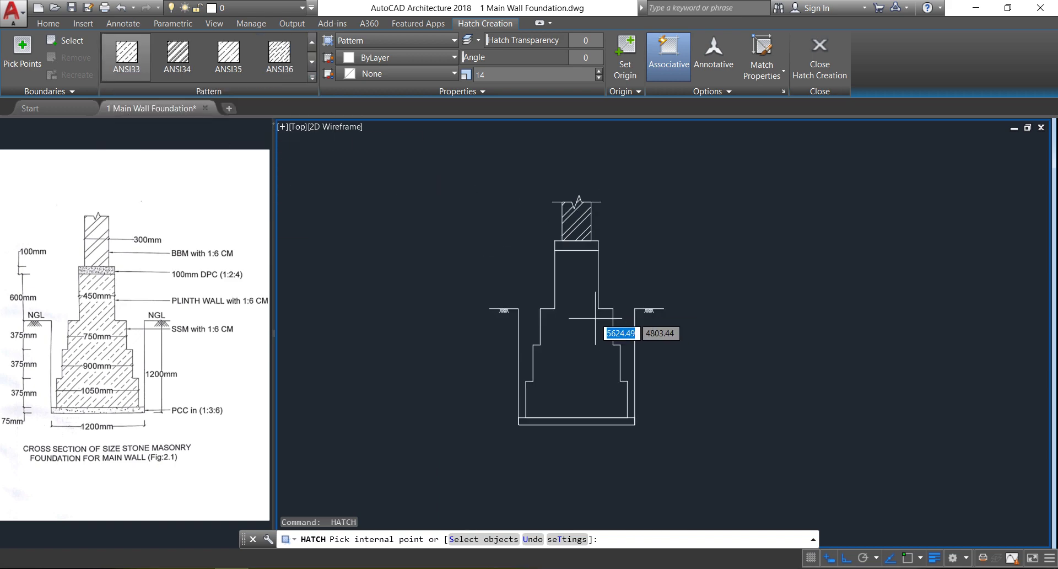
click(587, 300)
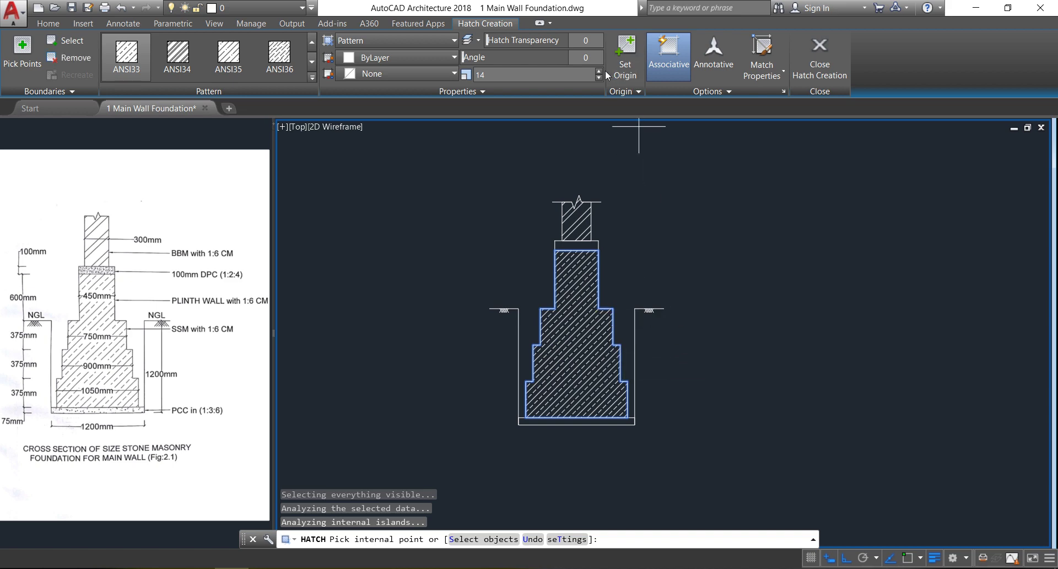
drag(599, 71, 600, 71)
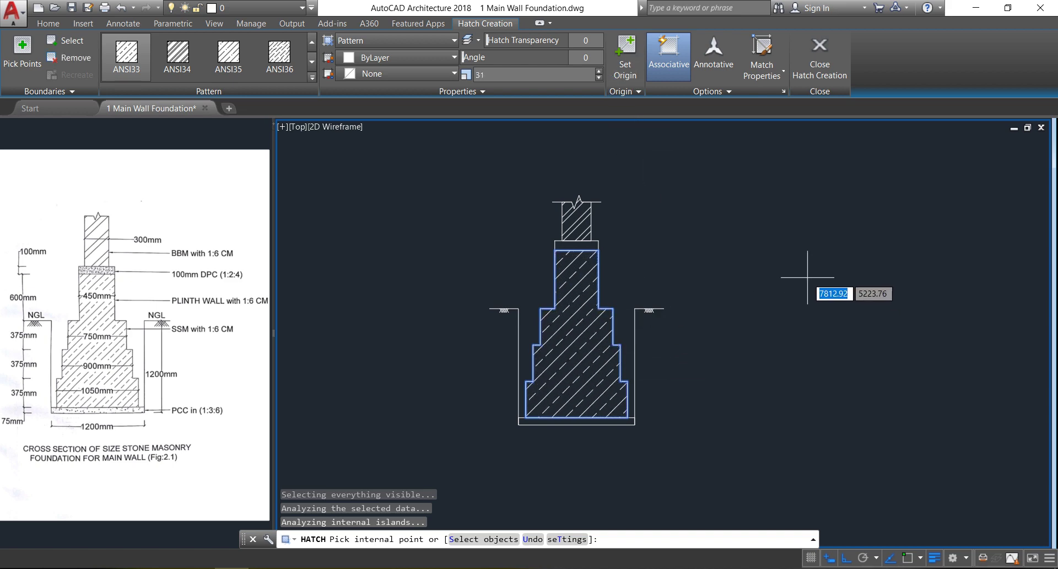
key(Return)
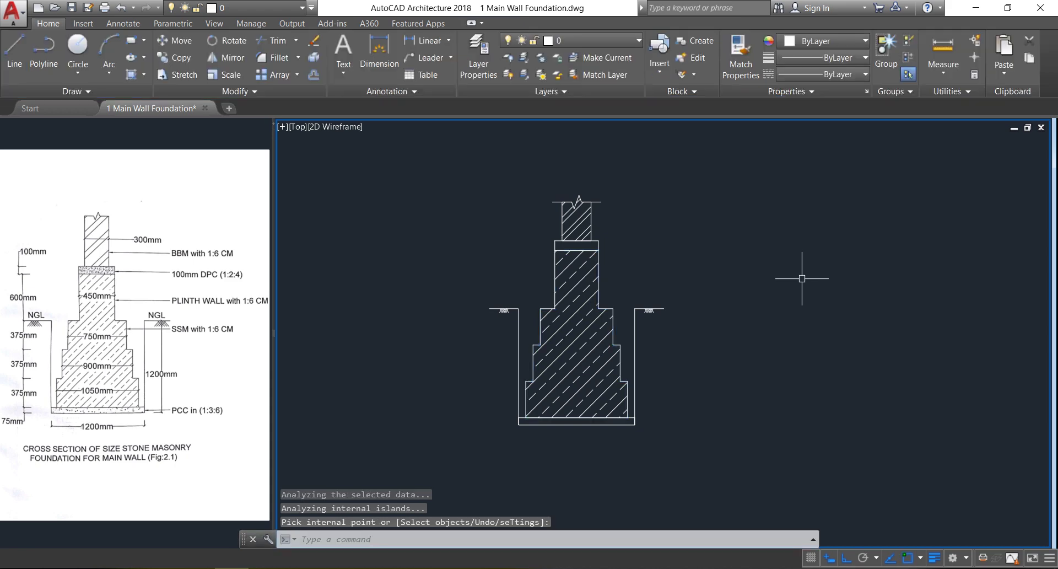
- Hatch the DPC band with the AR-CONC concrete pattern at scale 0.85
key(Return)
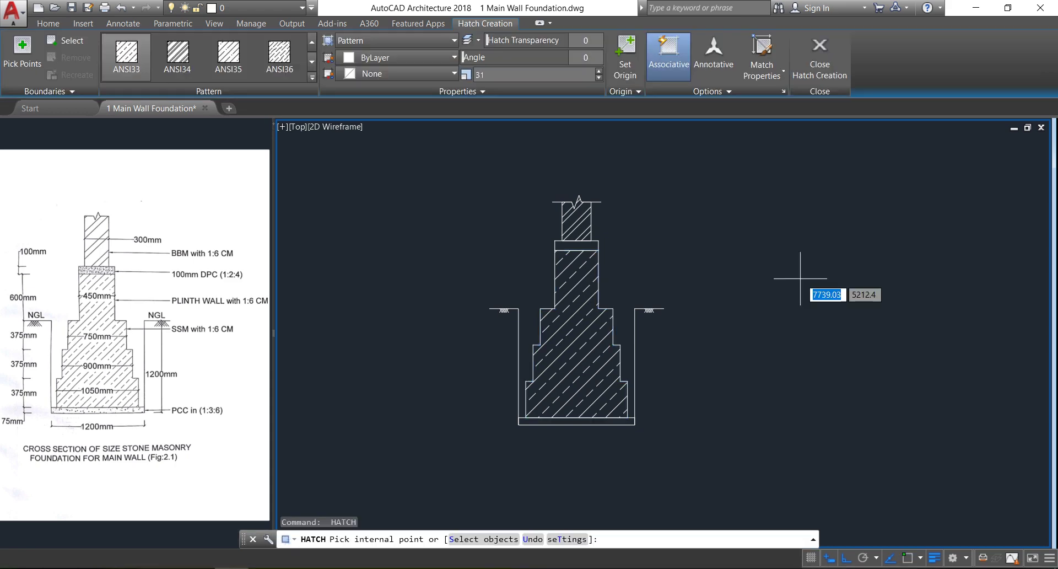
click(312, 77)
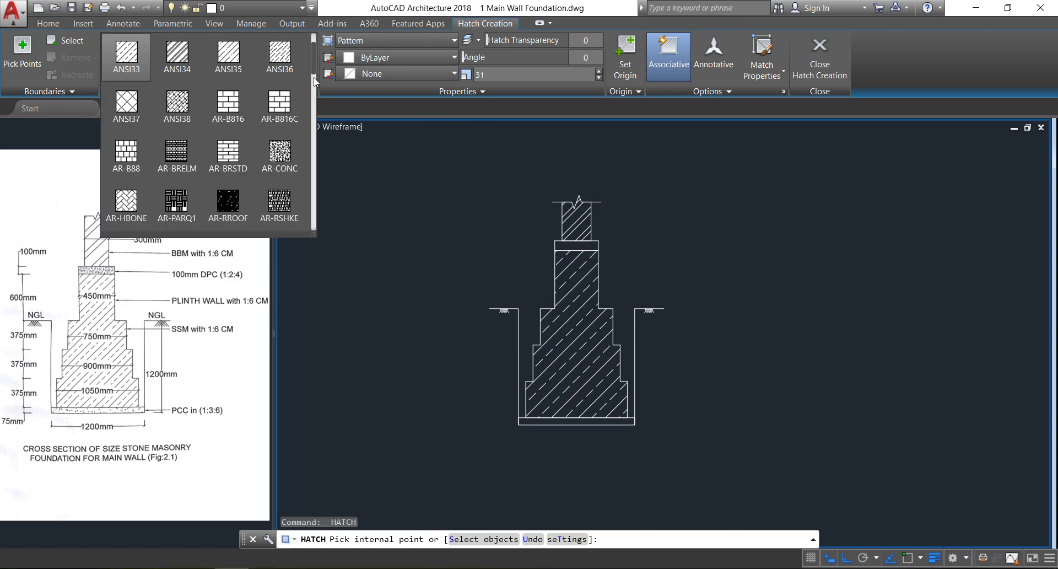
click(280, 157)
scroll(607, 250, up, 5)
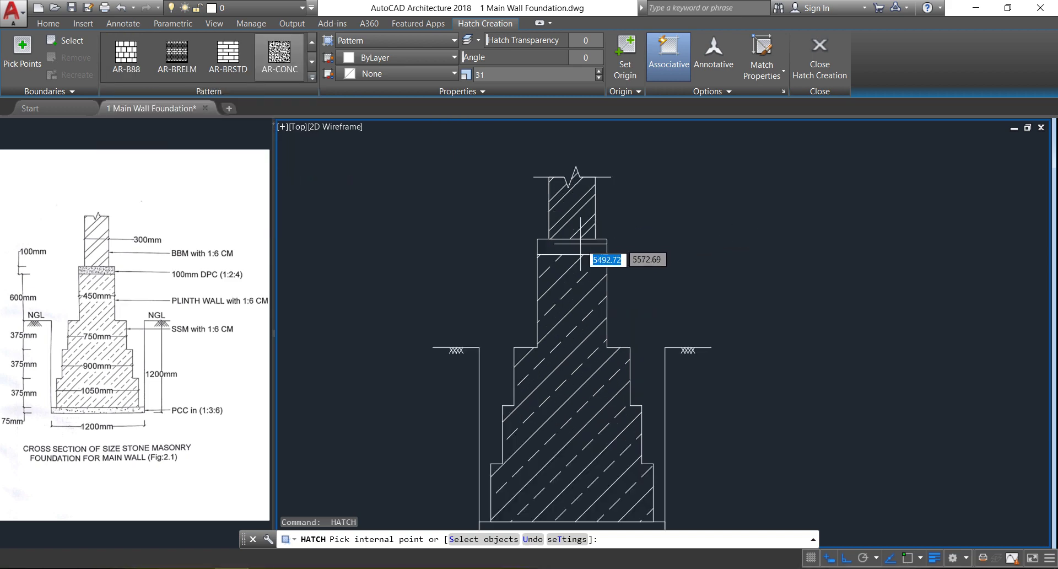
click(568, 262)
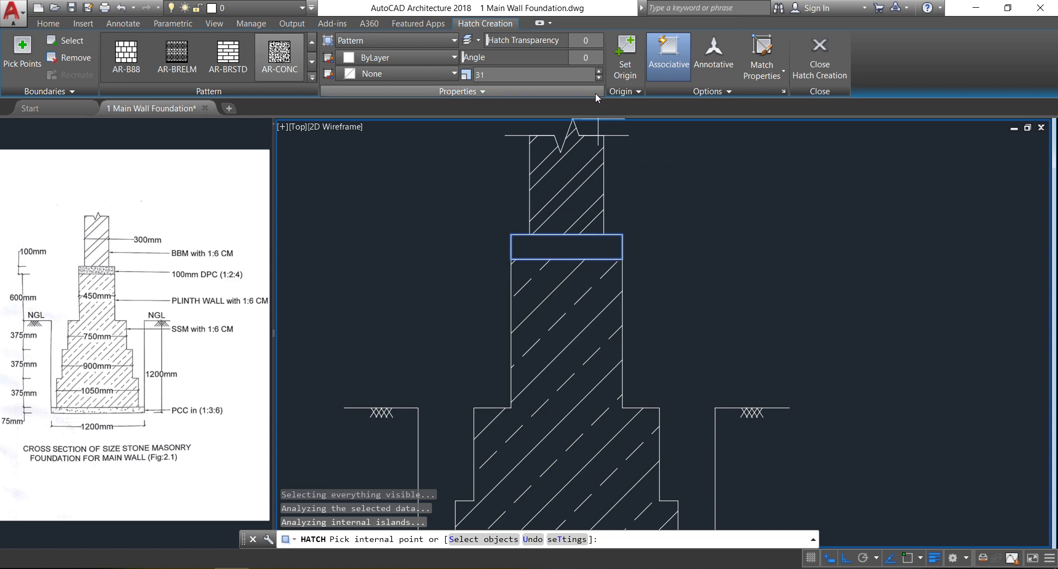
click(598, 78)
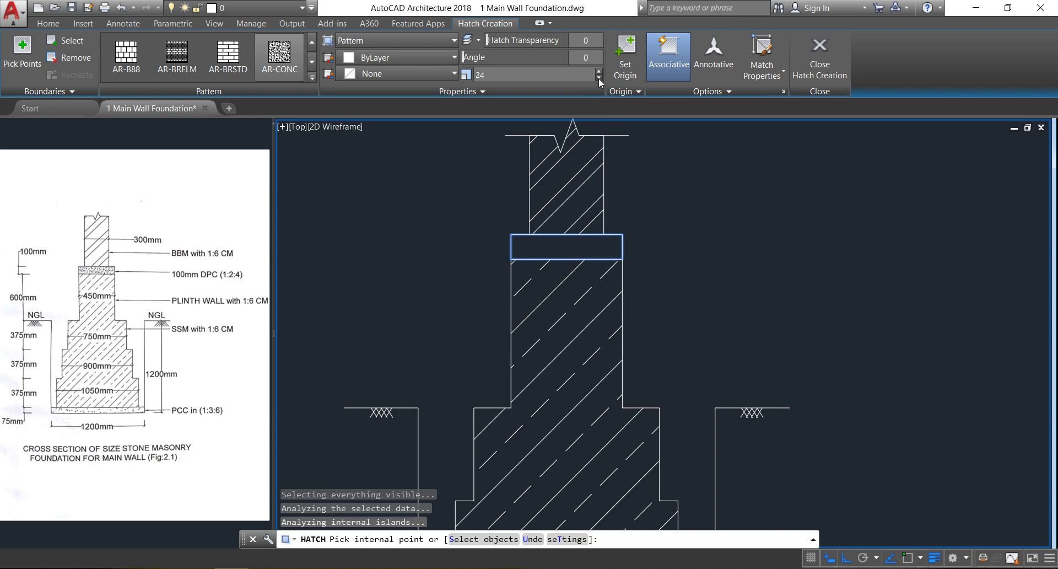
click(598, 78)
click(598, 78)
click(598, 78)
- Add the PCC layer under the footing to the concrete hatch and close Hatch Creation
scroll(626, 224, down, 5)
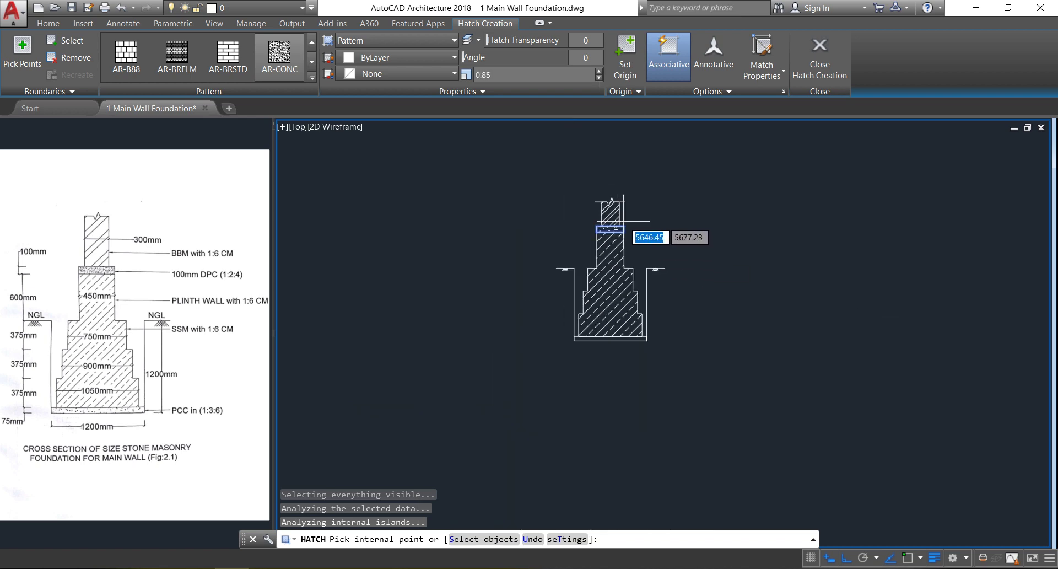
scroll(624, 223, up, 2)
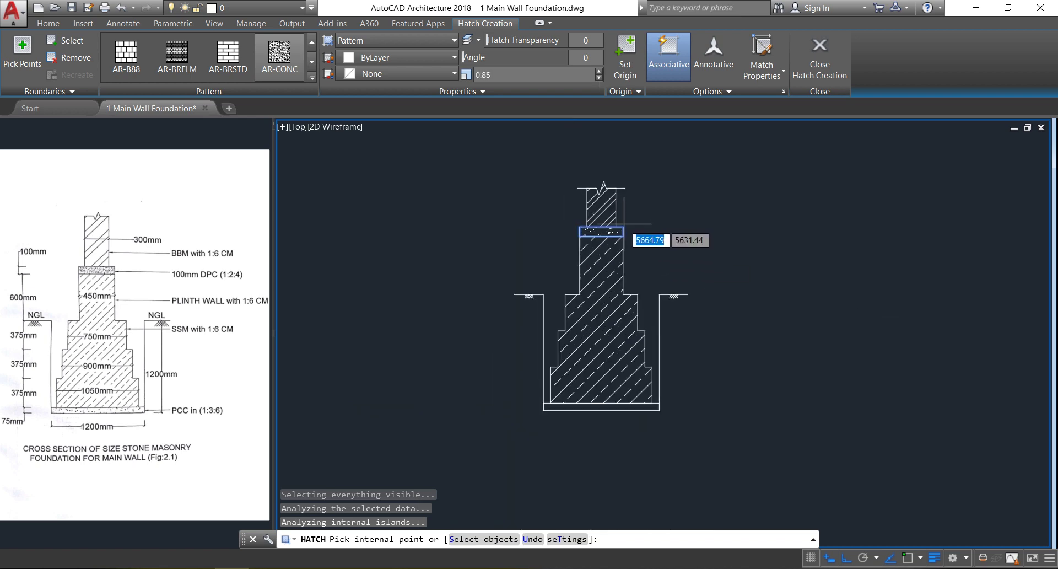
click(611, 407)
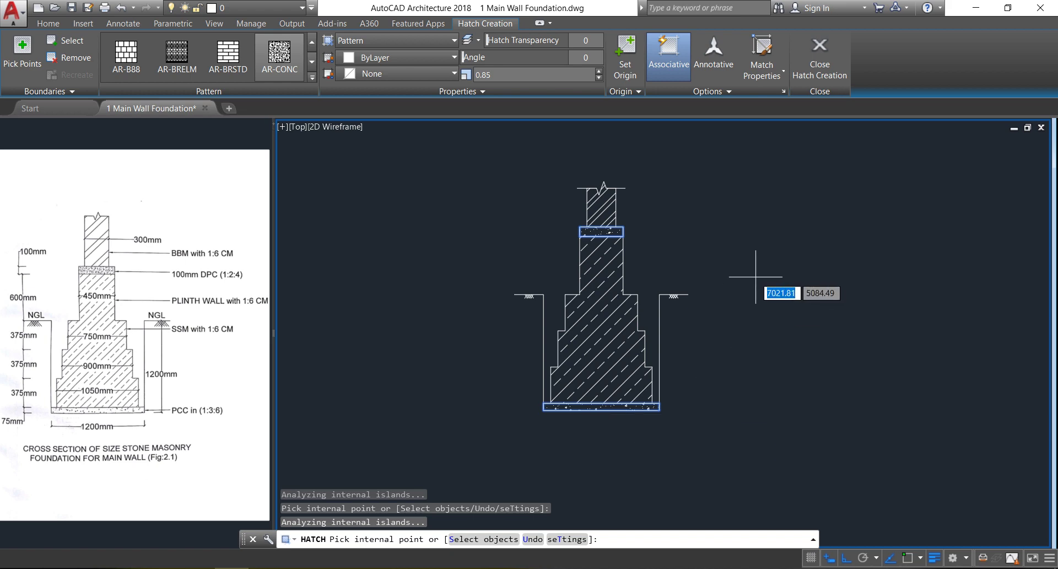
click(820, 58)
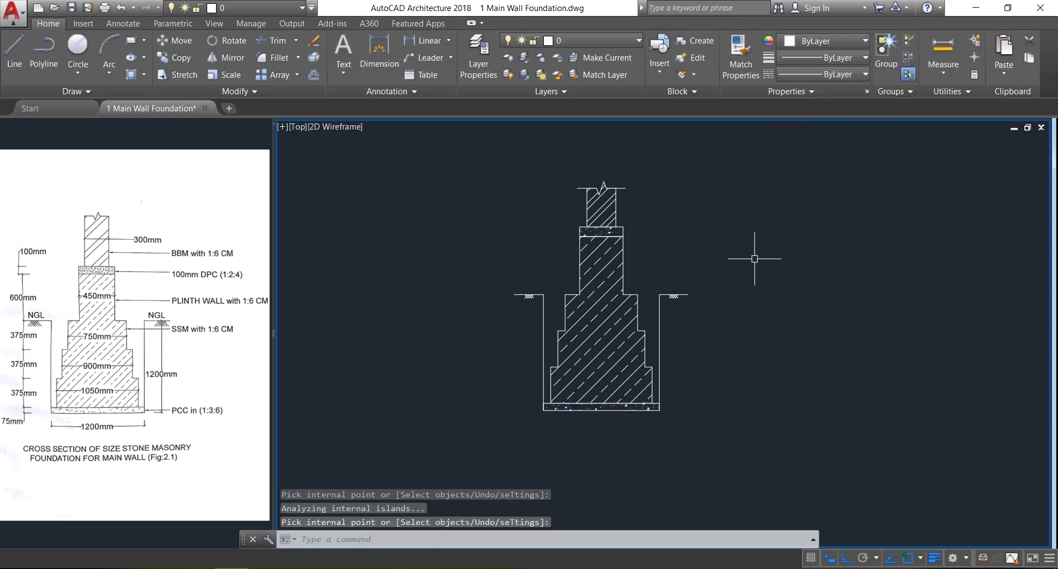